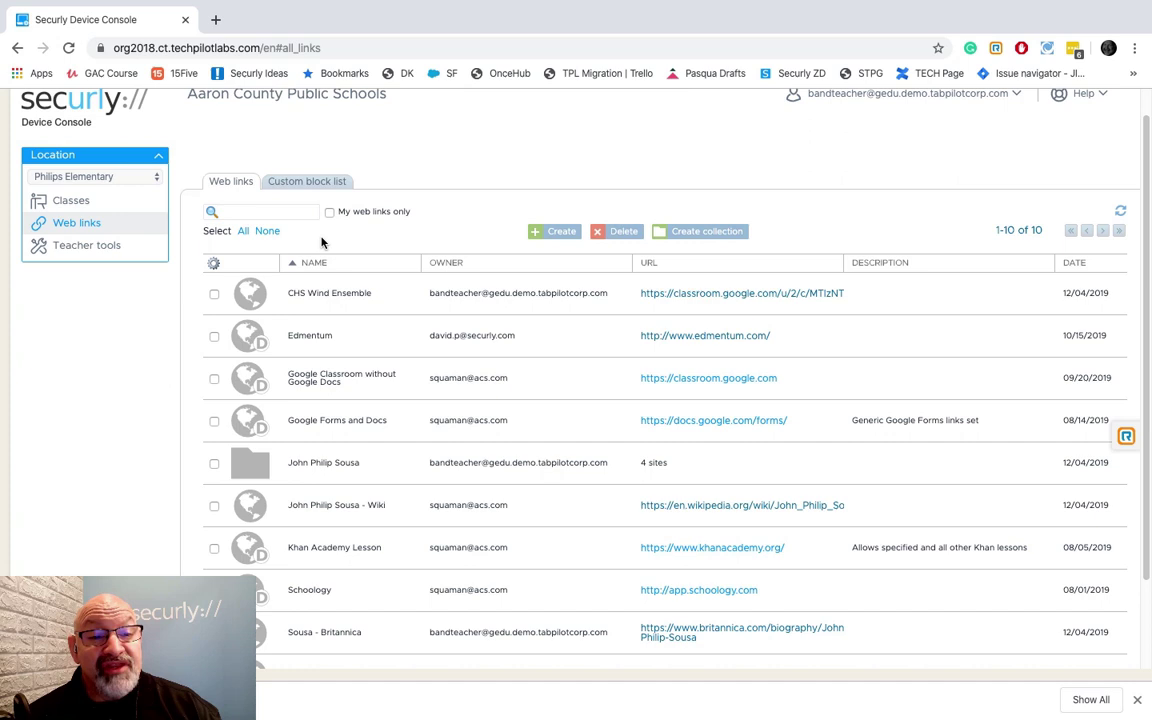
Dismiss Chrome's downloads bar on the Philips Elementary Web links page to show all links.
{"action": "scroll", "coordinate": [320, 241], "scroll_direction": "down", "scroll_amount": 1}
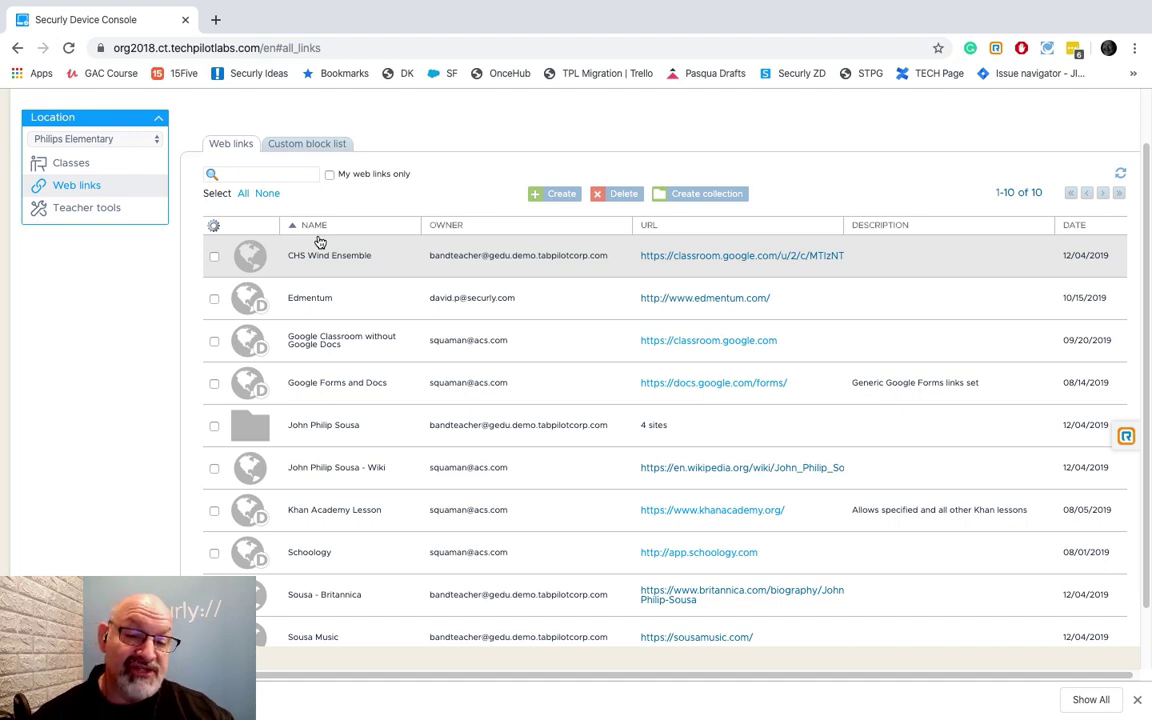
{"action": "left_click", "coordinate": [1136, 699]}
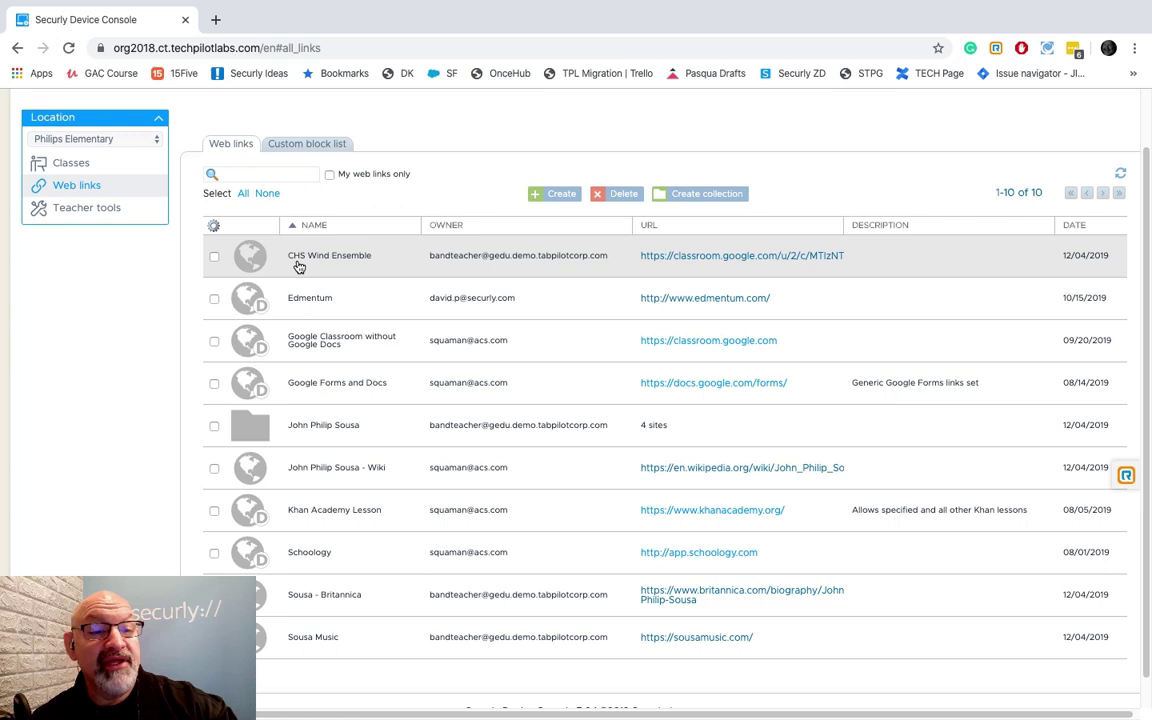
{"action": "scroll", "coordinate": [305, 268], "scroll_direction": "down", "scroll_amount": 1}
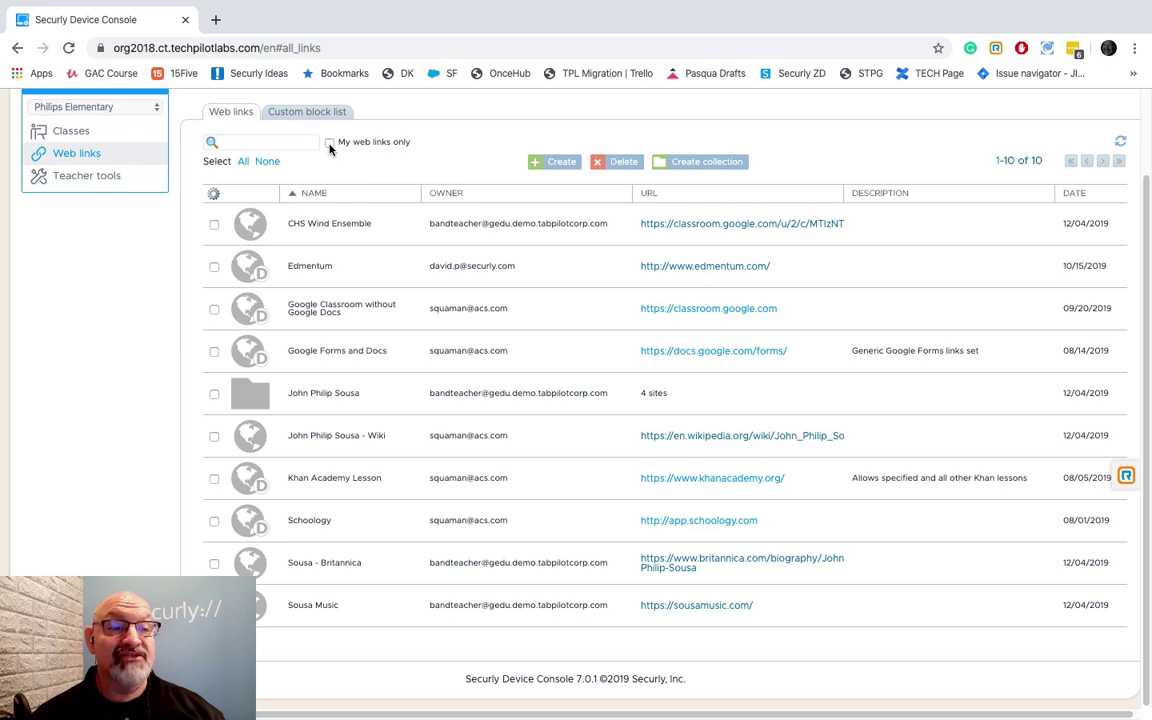
{"action": "left_click", "coordinate": [330, 146]}
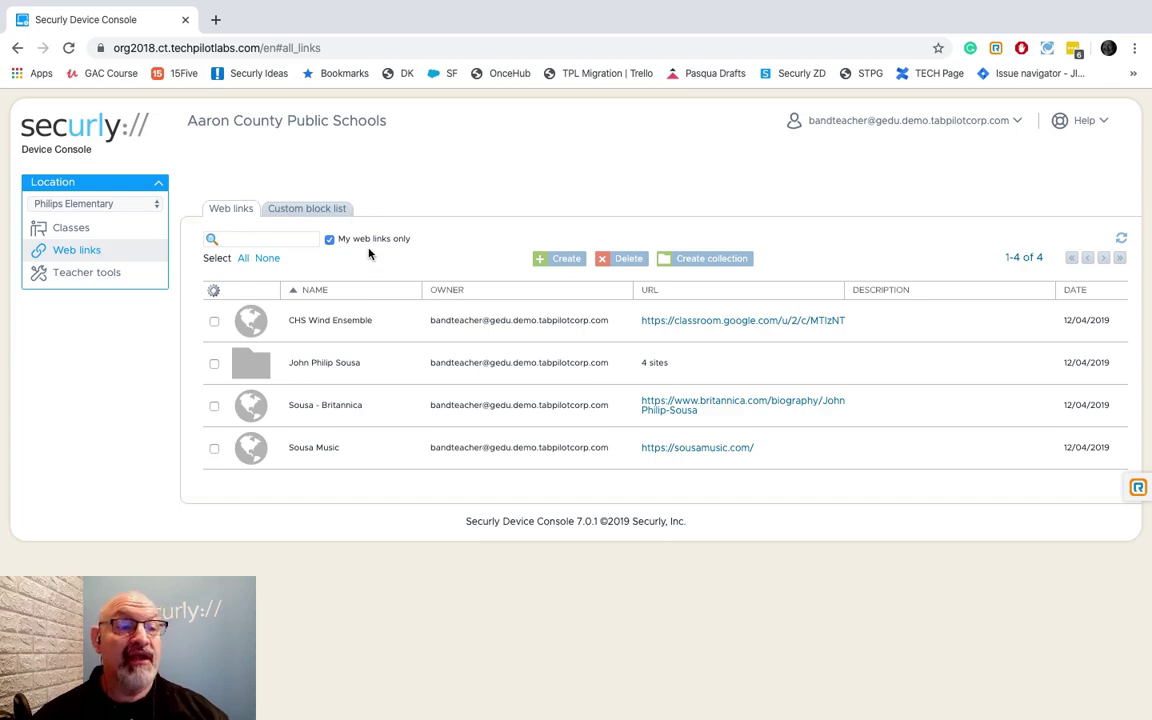
{"action": "left_click", "coordinate": [330, 241]}
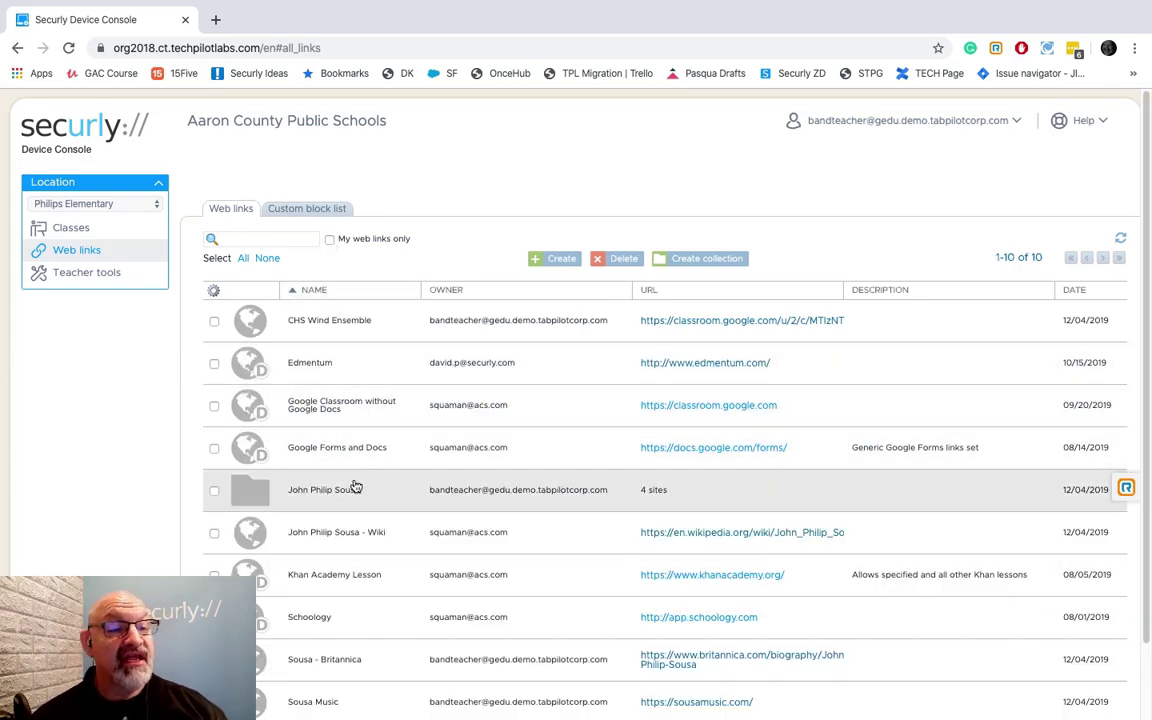
{"action": "scroll", "coordinate": [354, 410], "scroll_direction": "down", "scroll_amount": 1}
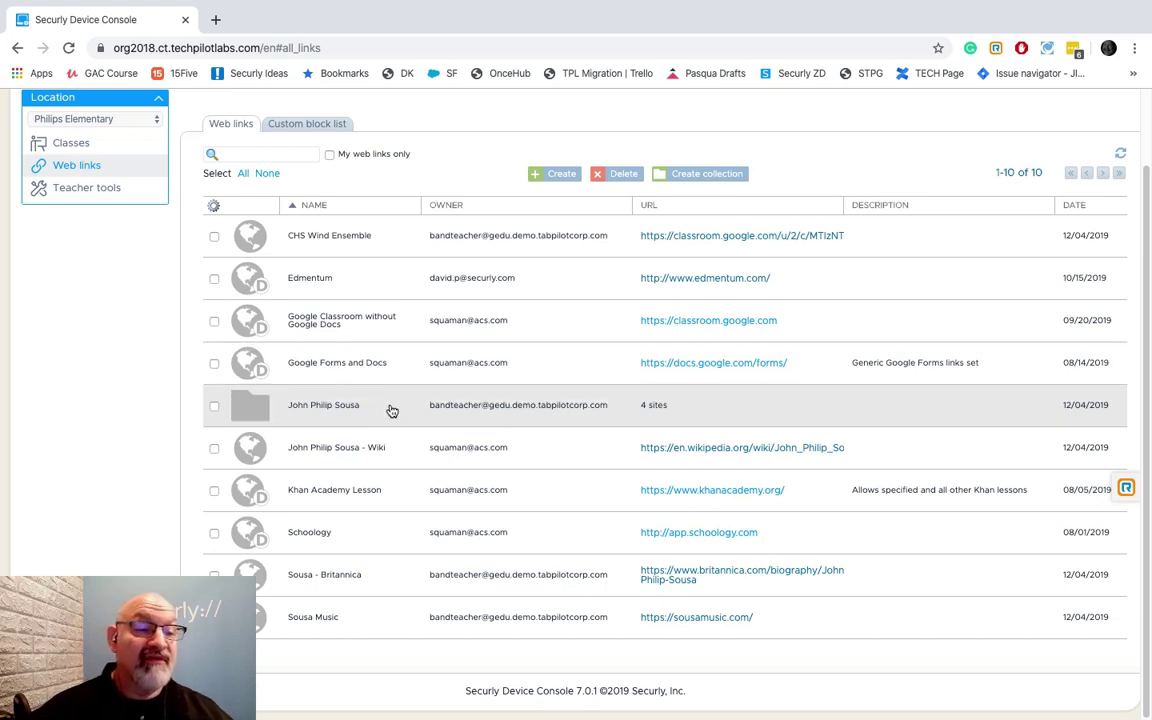
Create a collection named 'Schoology' from the Schoology and Khan Academy Lesson links.
{"action": "left_click", "coordinate": [214, 533]}
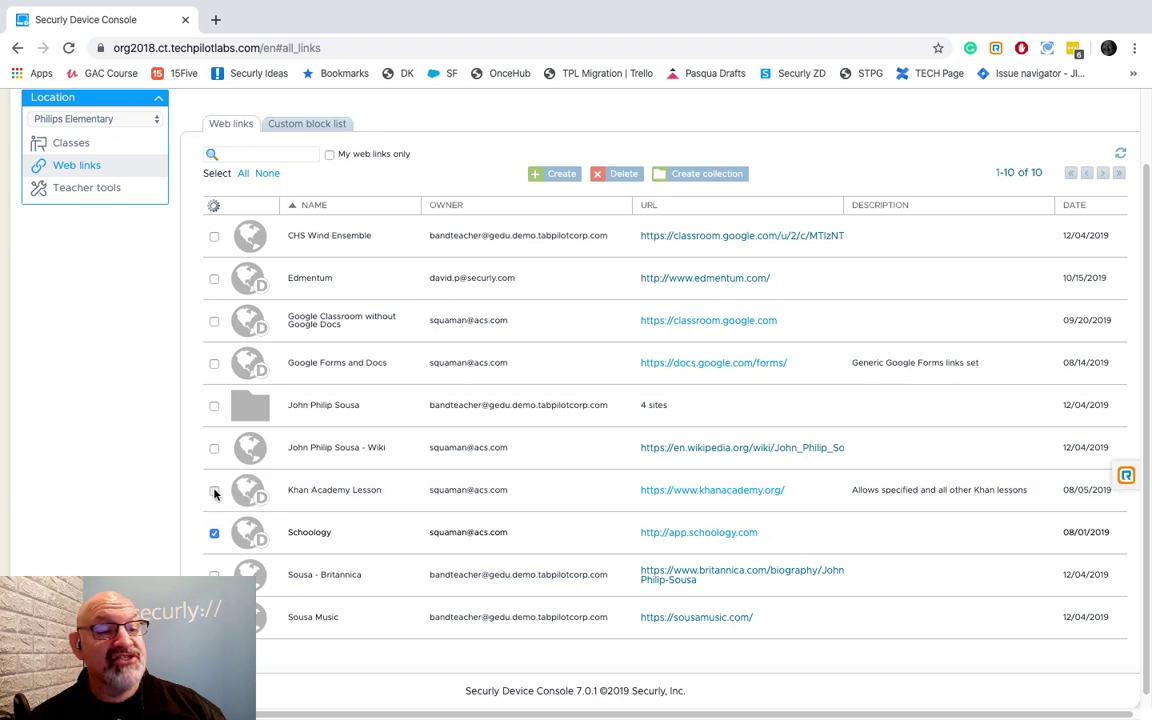
{"action": "left_click", "coordinate": [215, 490]}
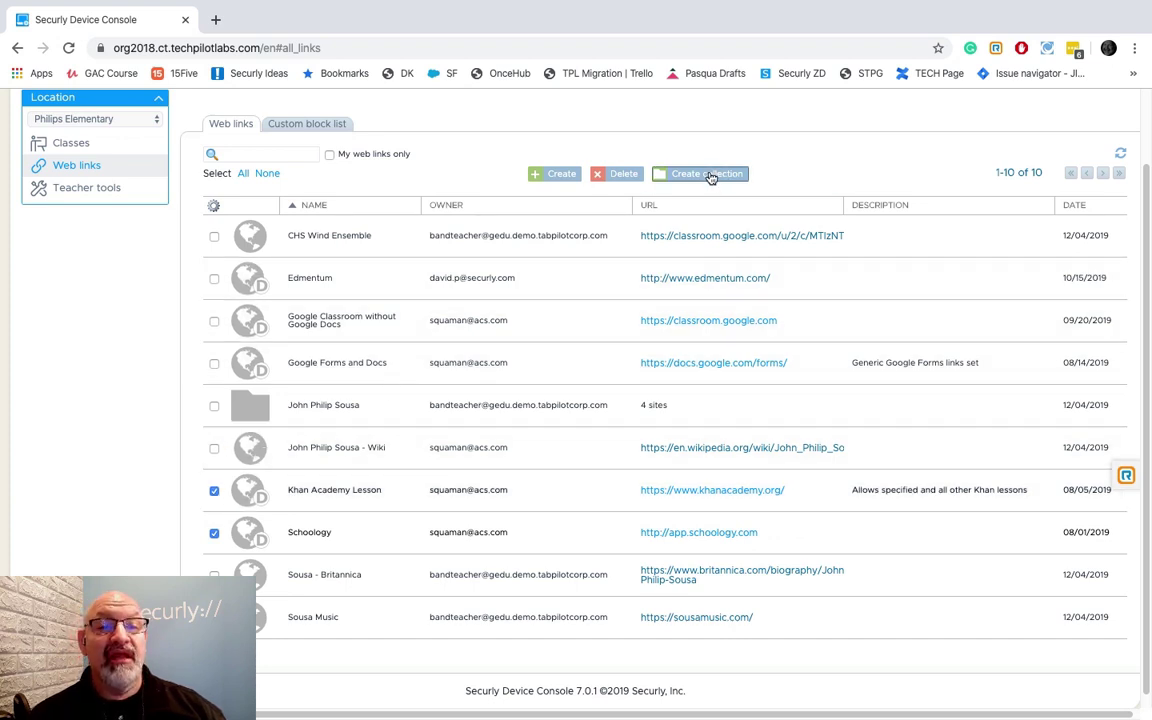
{"action": "left_click", "coordinate": [709, 174]}
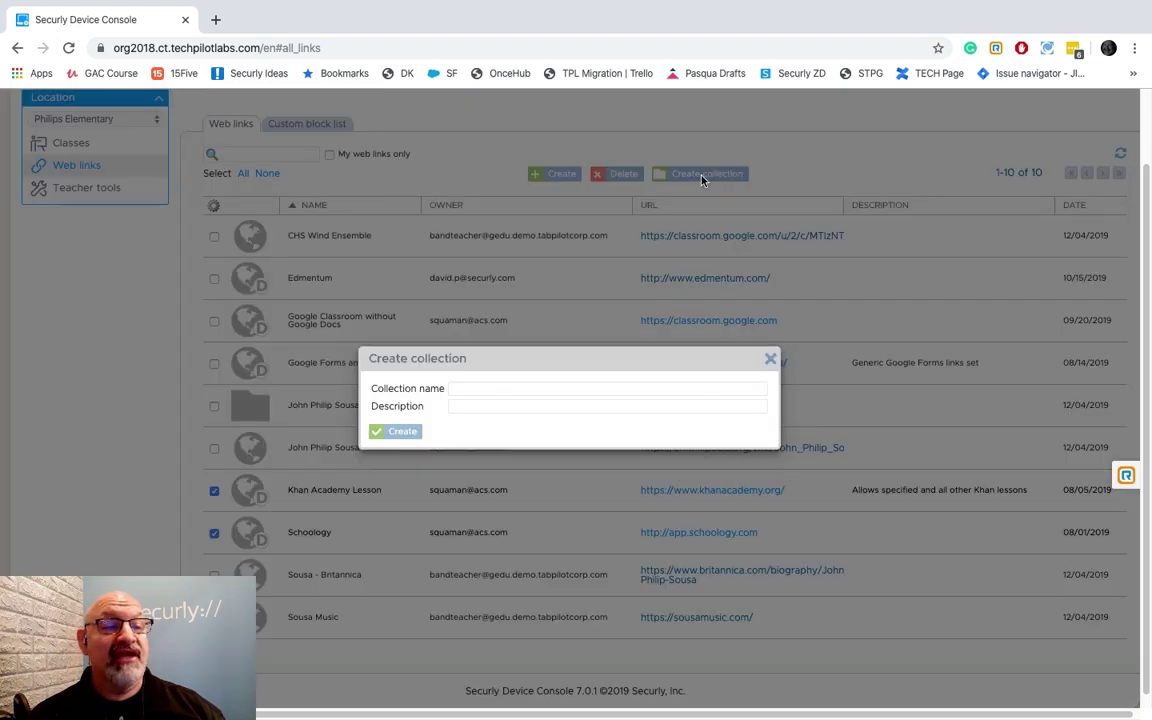
{"action": "left_click", "coordinate": [466, 389]}
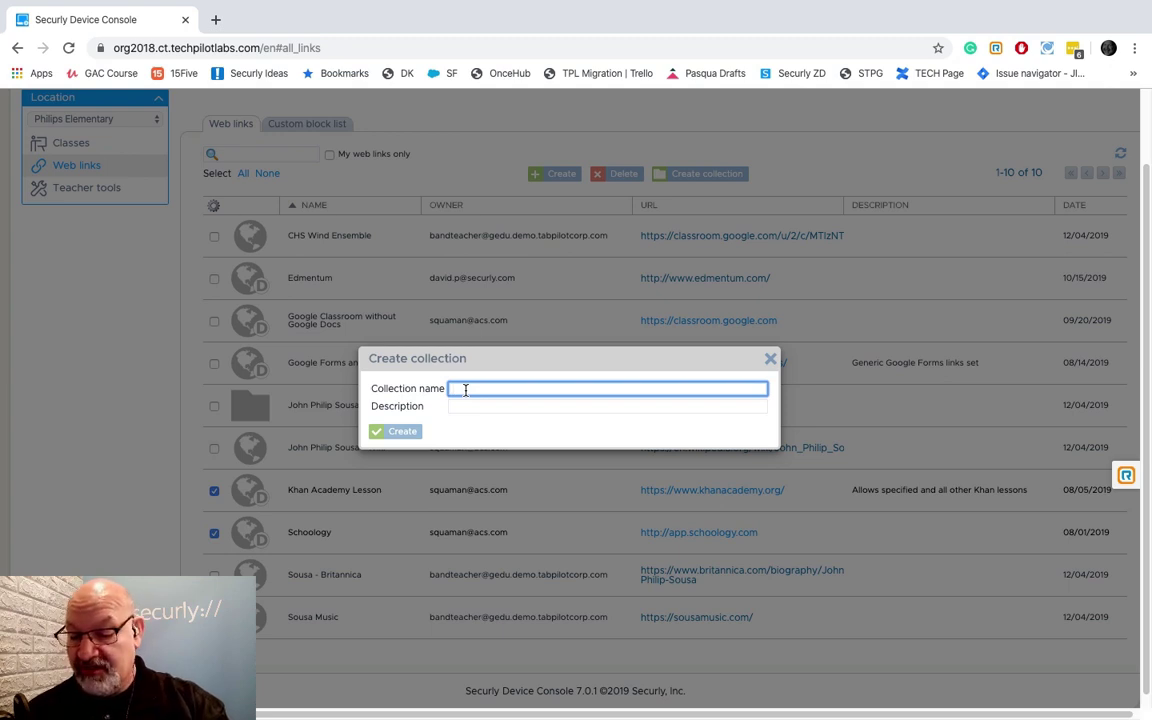
{"action": "type", "text": "Schoolog"}
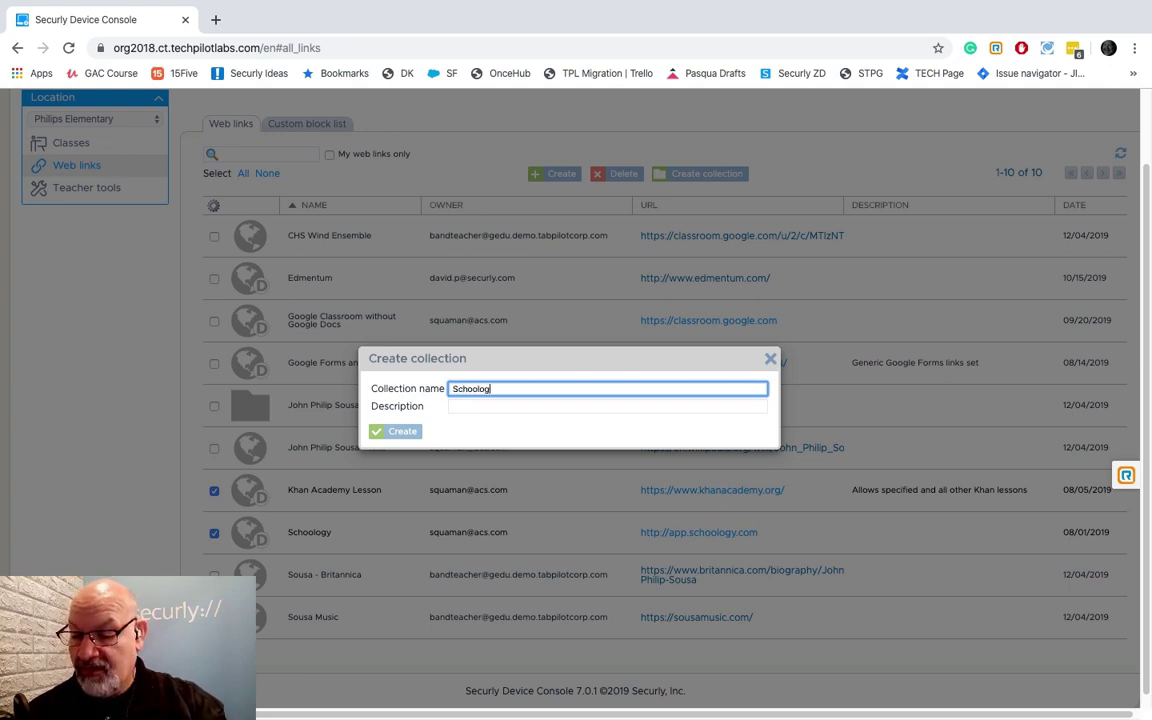
{"action": "type", "text": "y"}
{"action": "left_click", "coordinate": [396, 433]}
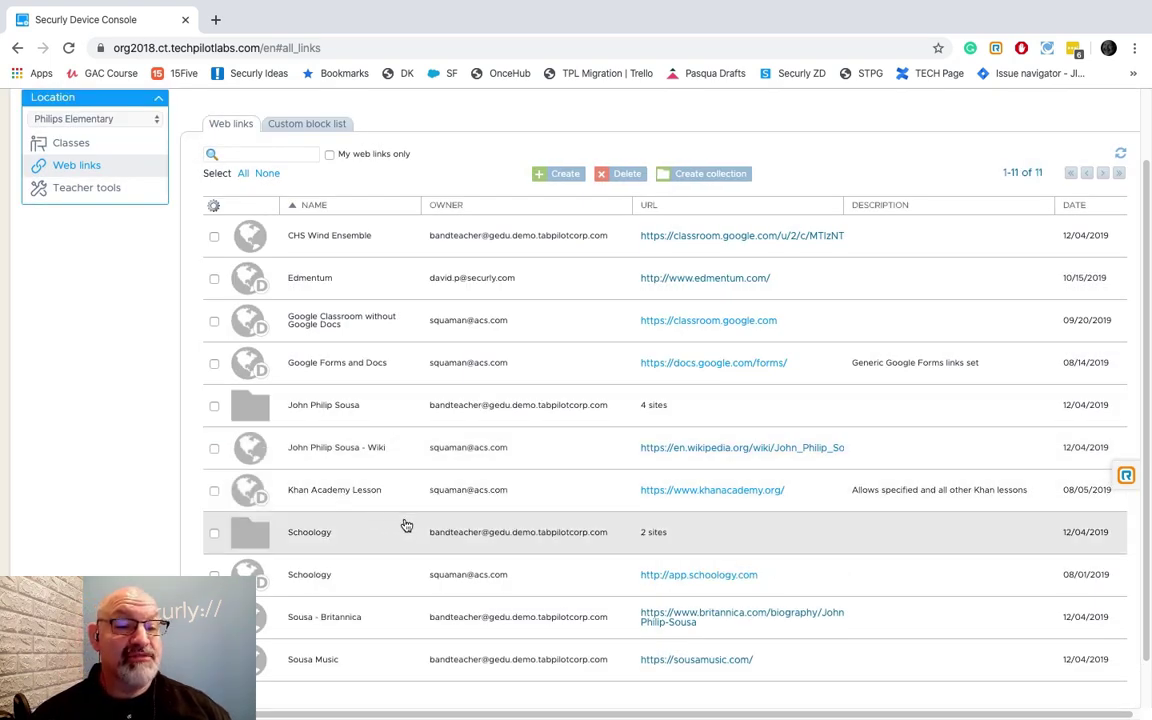
Open the new Schoology collection to check its details, then return to Web links.
{"action": "left_click", "coordinate": [447, 532]}
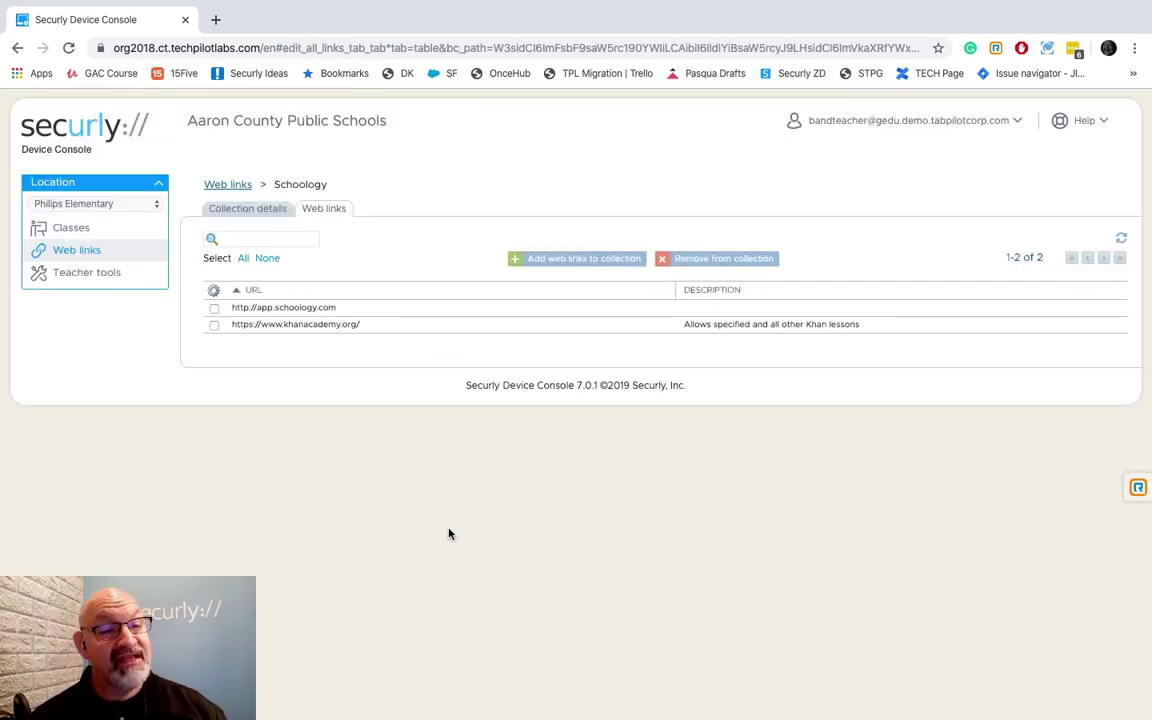
{"action": "left_click", "coordinate": [245, 210]}
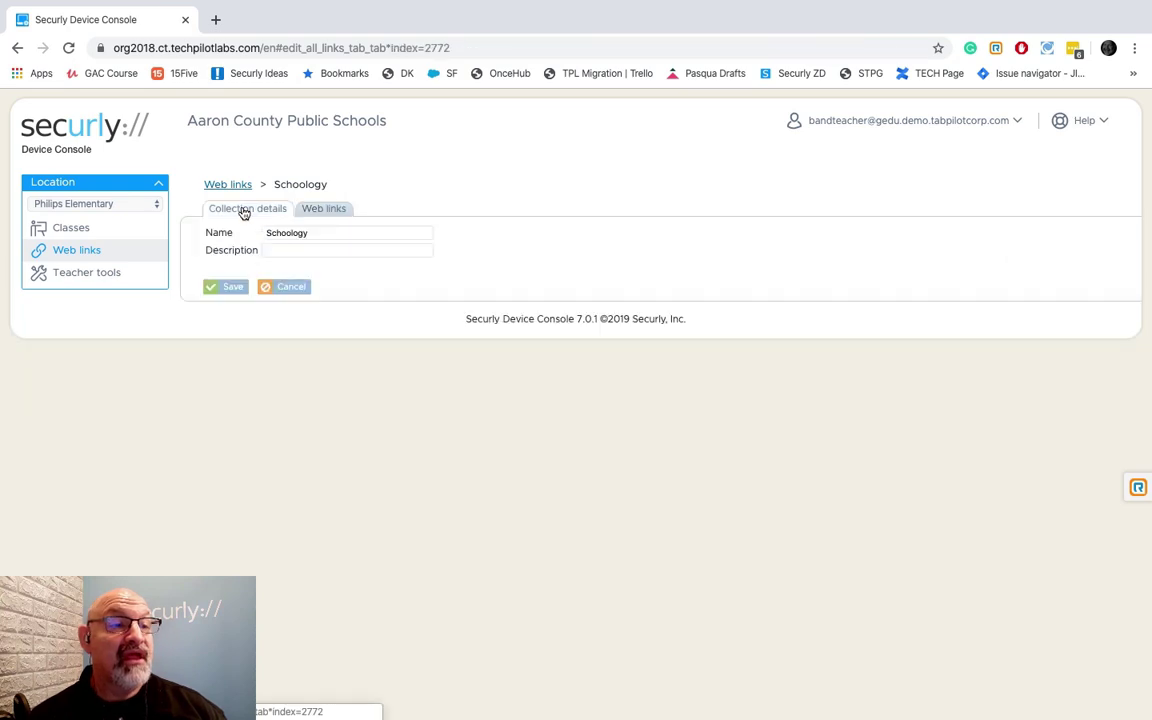
{"action": "left_click", "coordinate": [236, 192]}
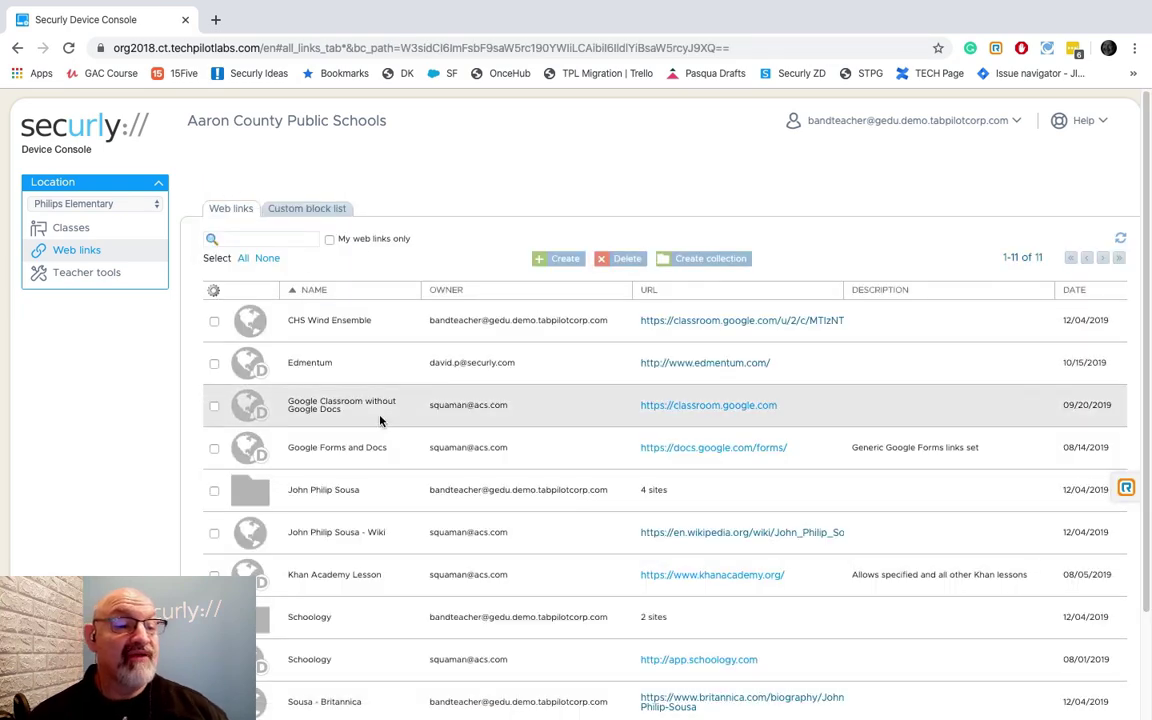
{"action": "scroll", "coordinate": [372, 415], "scroll_direction": "down", "scroll_amount": 2}
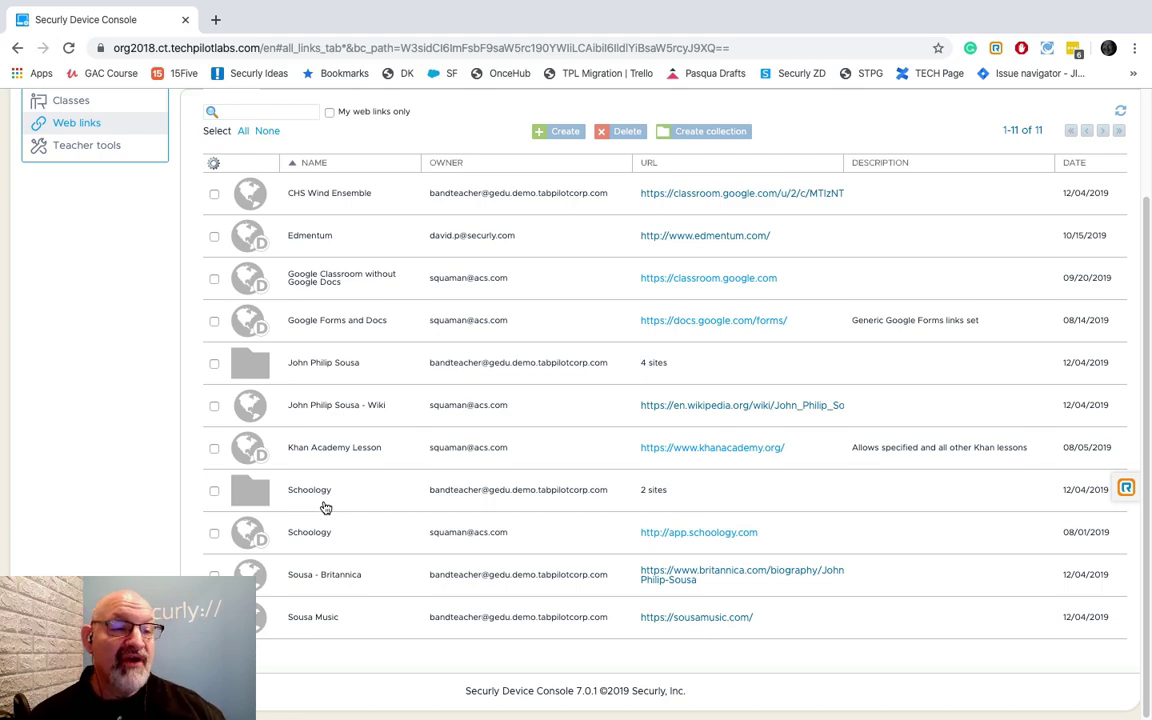
{"action": "scroll", "coordinate": [329, 403], "scroll_direction": "up", "scroll_amount": 3}
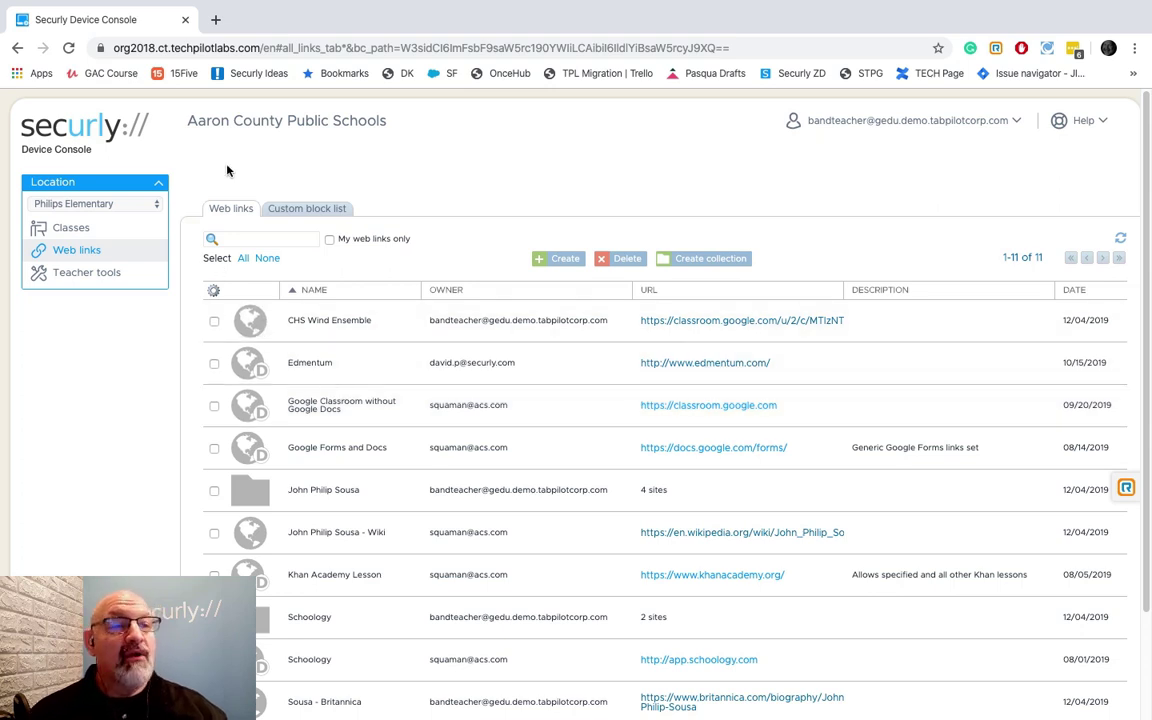
Search 'Nasa student' in a new tab and grab the NASA Student Launch page's address.
{"action": "left_click", "coordinate": [215, 20]}
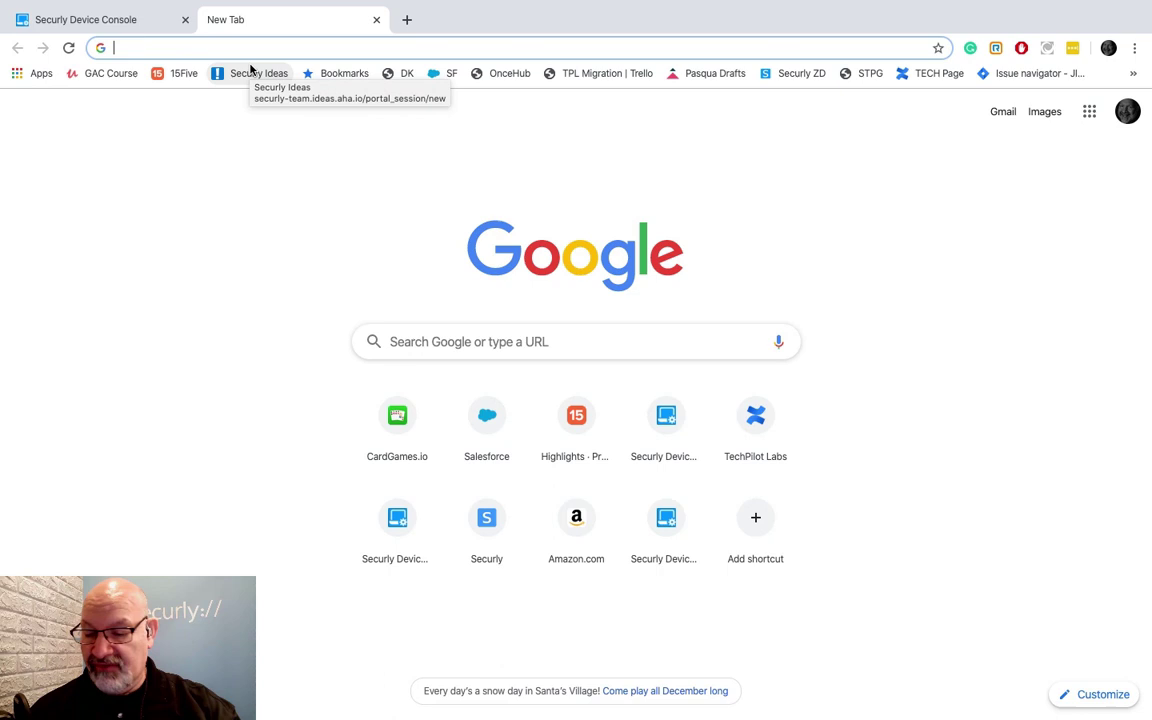
{"action": "type", "text": "Na"}
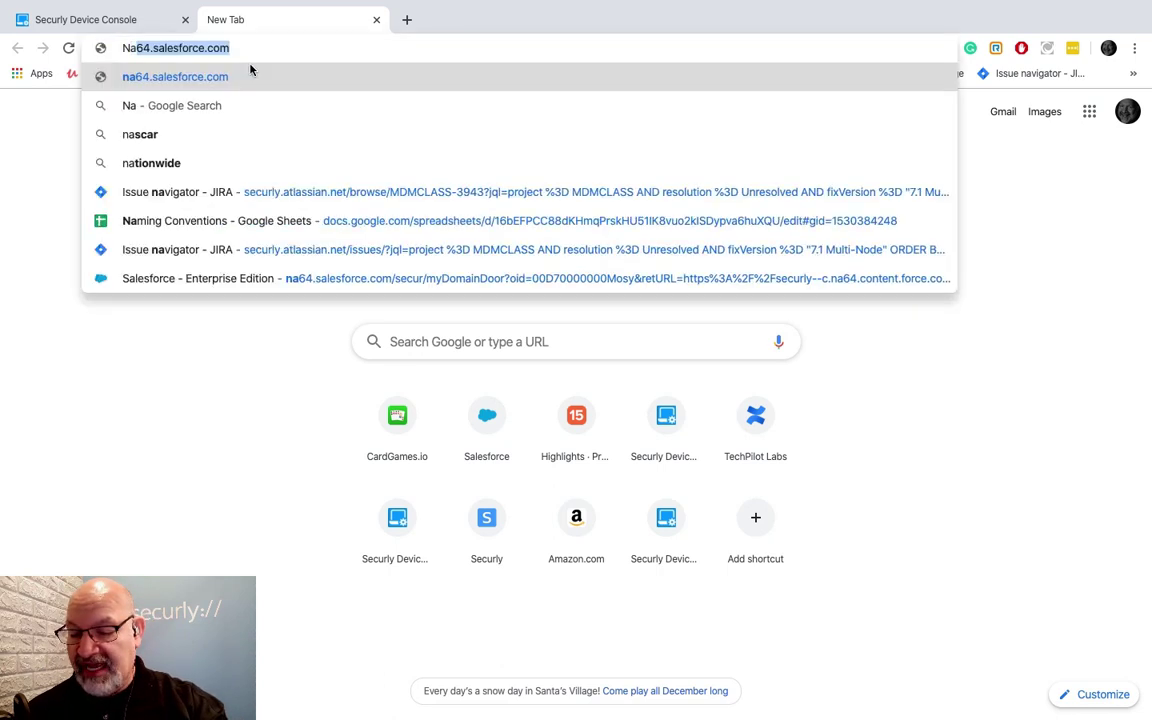
{"action": "type", "text": "sa student"}
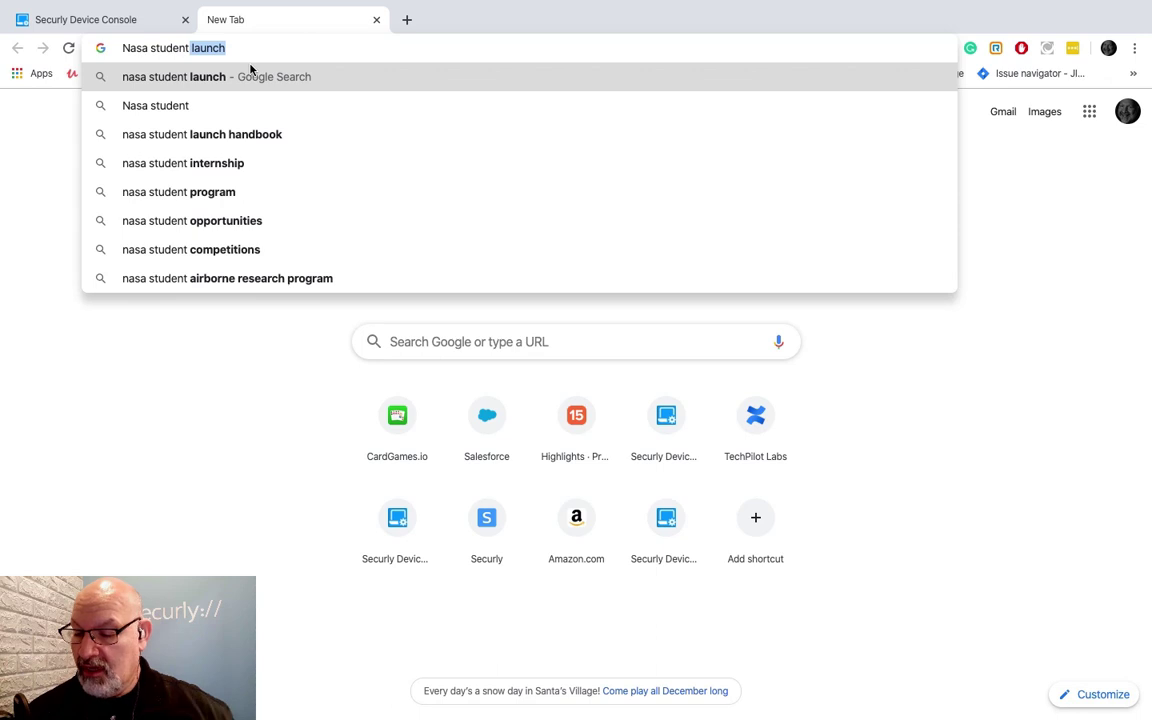
{"action": "key", "text": "Return"}
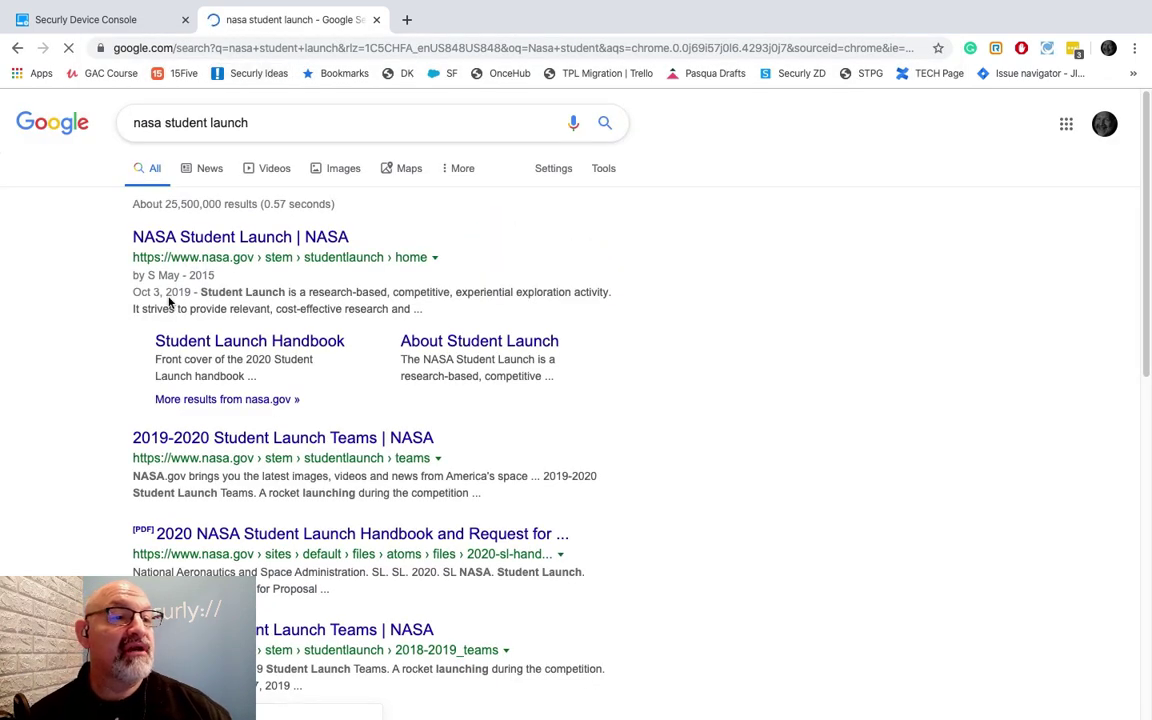
{"action": "left_click", "coordinate": [209, 239]}
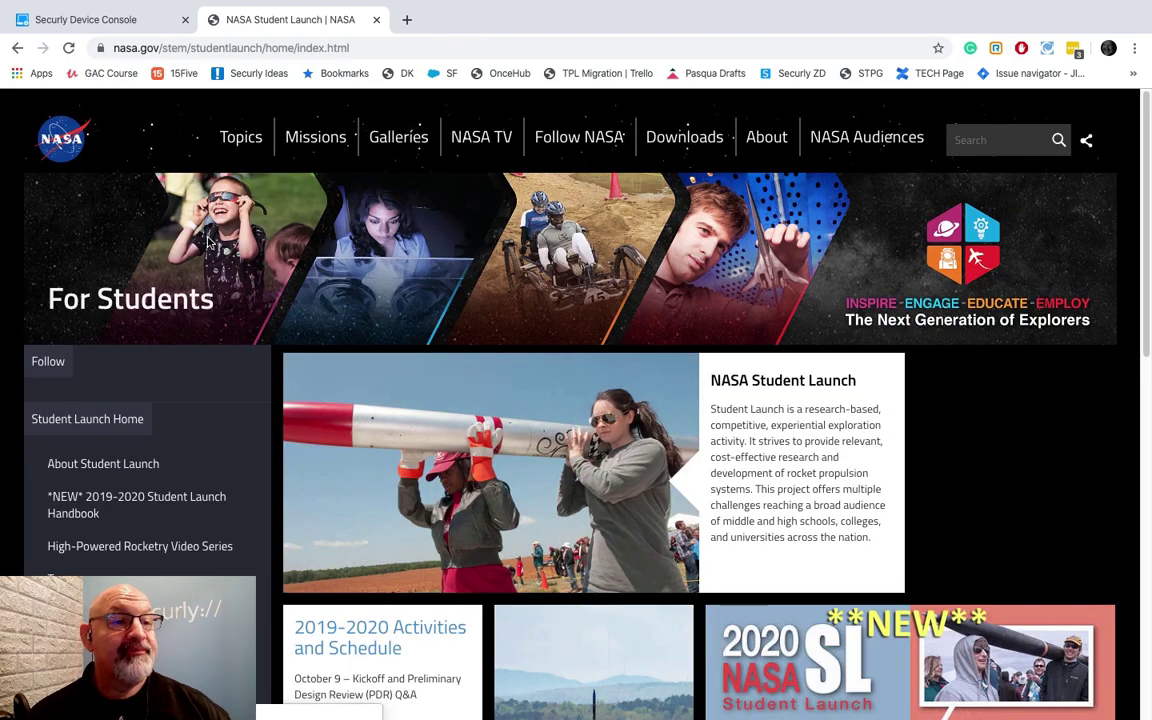
{"action": "left_click", "coordinate": [343, 48]}
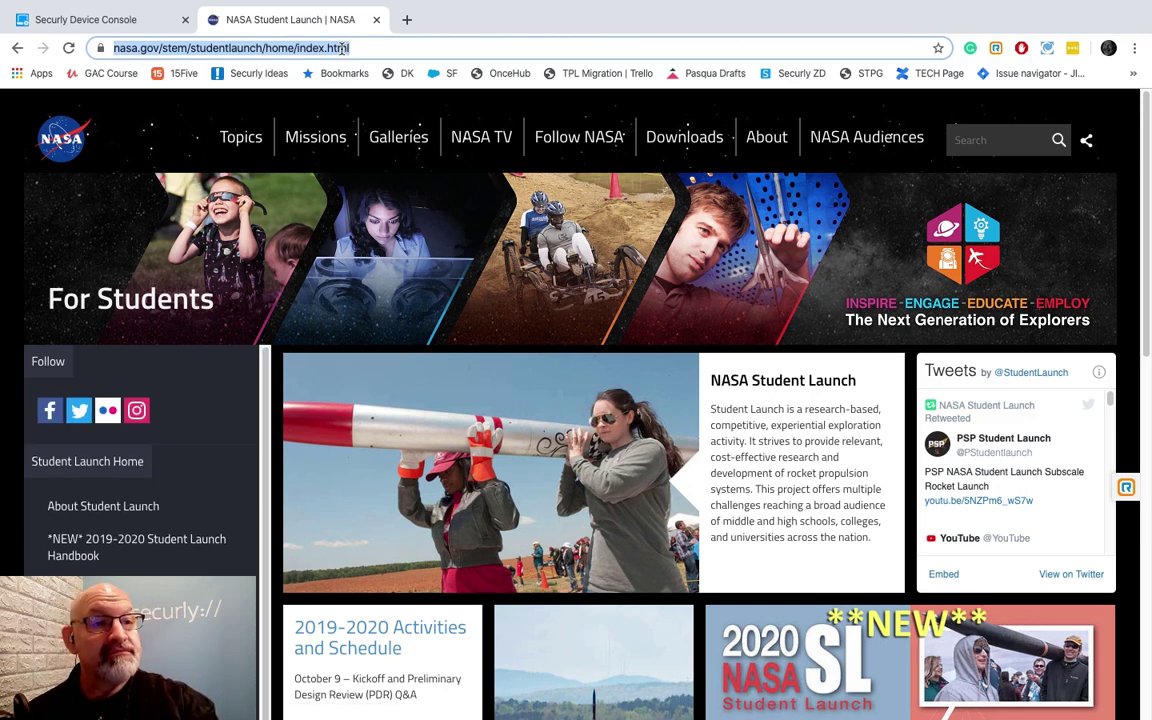
{"action": "left_click", "coordinate": [80, 20]}
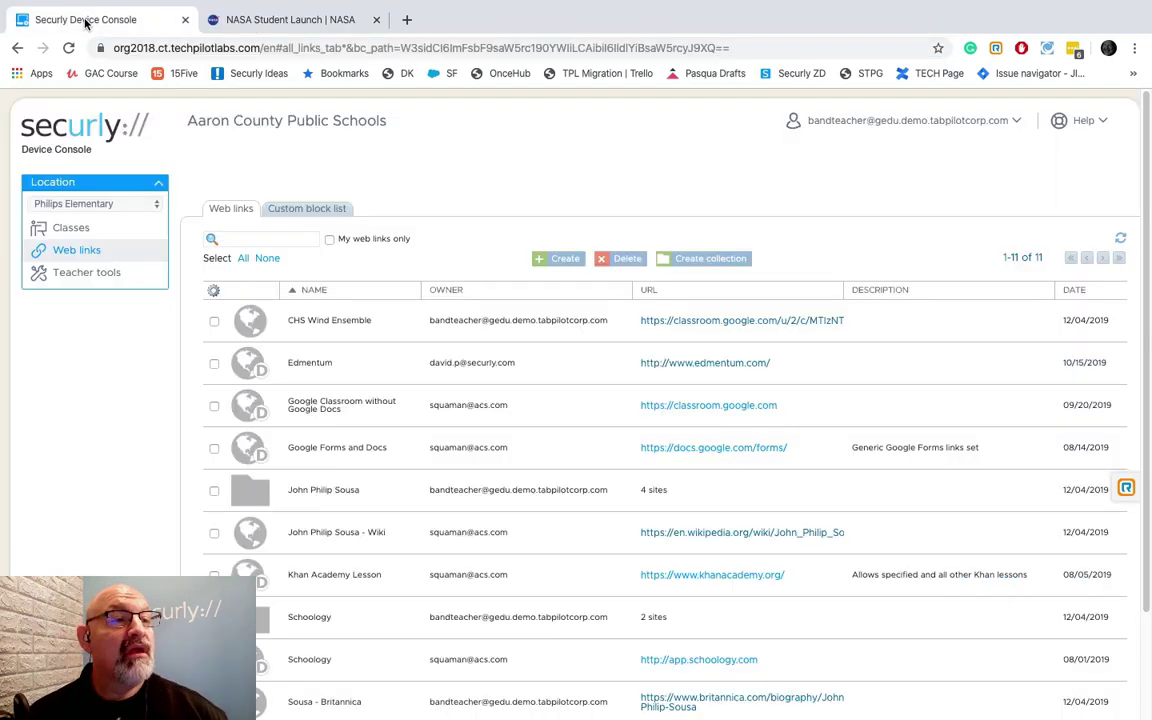
Save a new web link 'NASA Student' using the pasted NASA Student Launch address.
{"action": "left_click", "coordinate": [564, 259]}
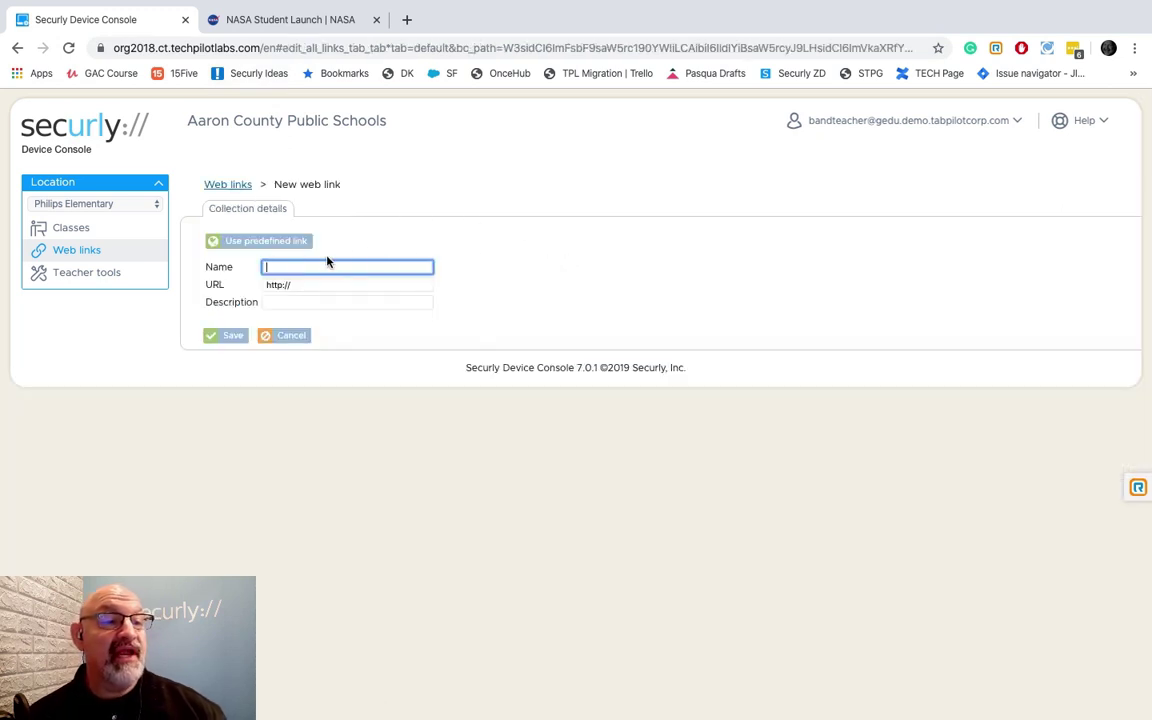
{"action": "type", "text": "N"}
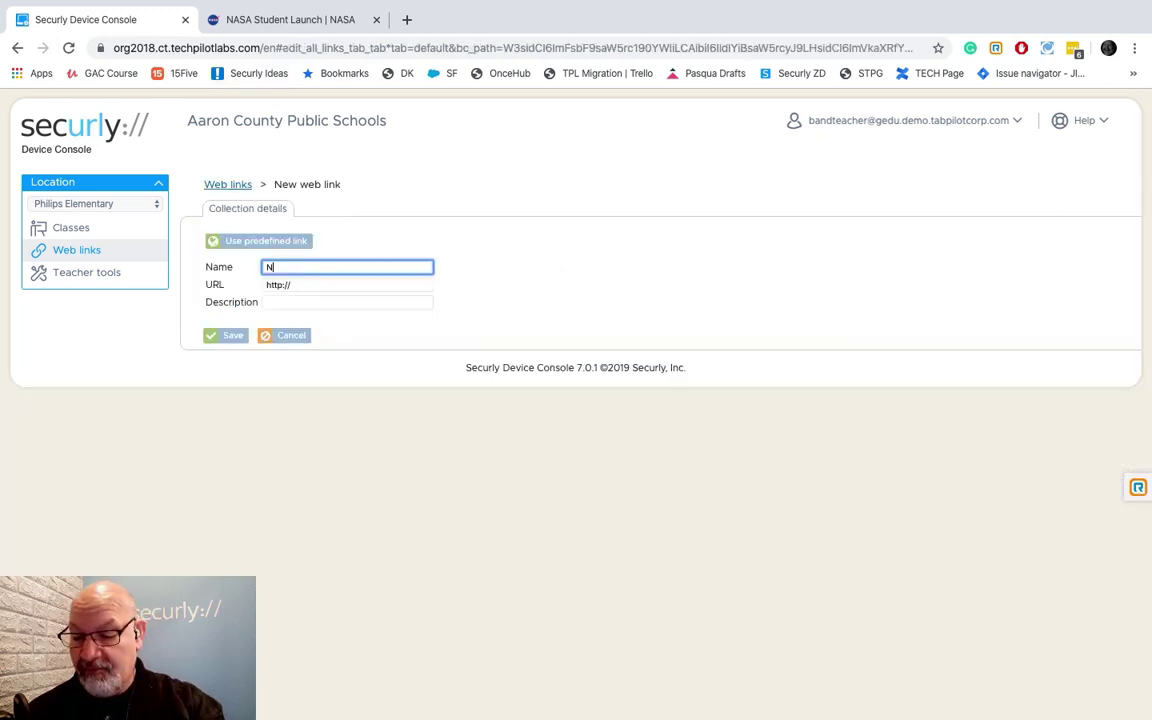
{"action": "type", "text": "ASA Student"}
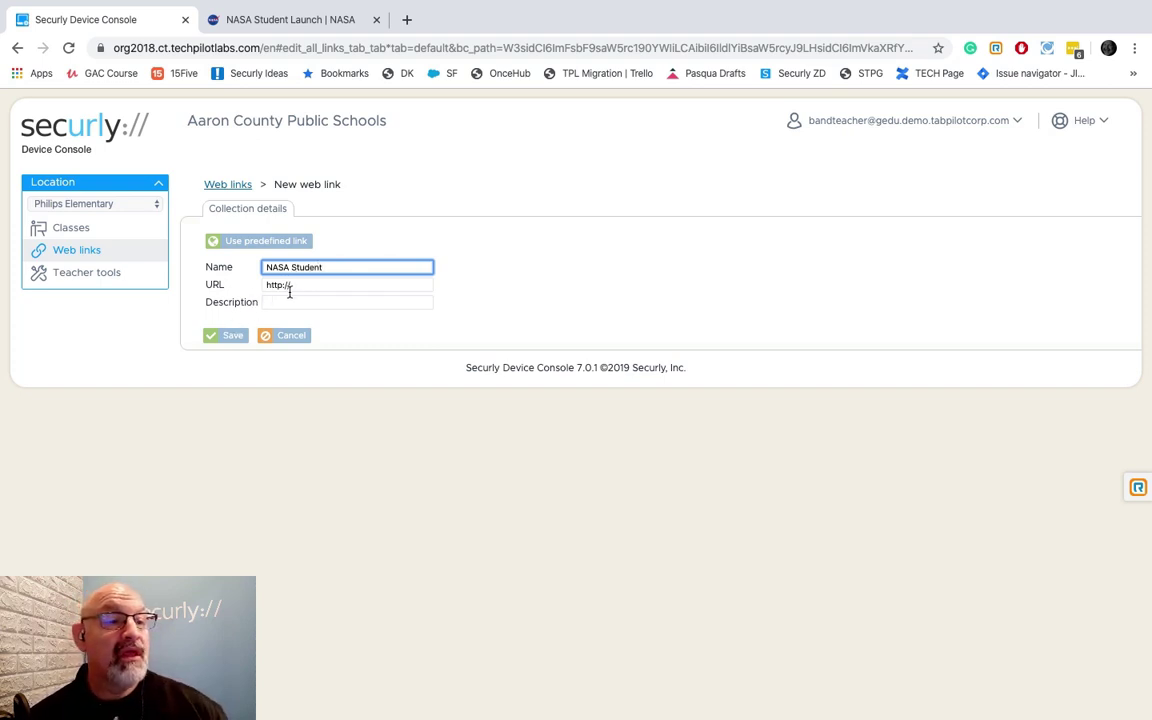
{"action": "key", "text": "Tab"}
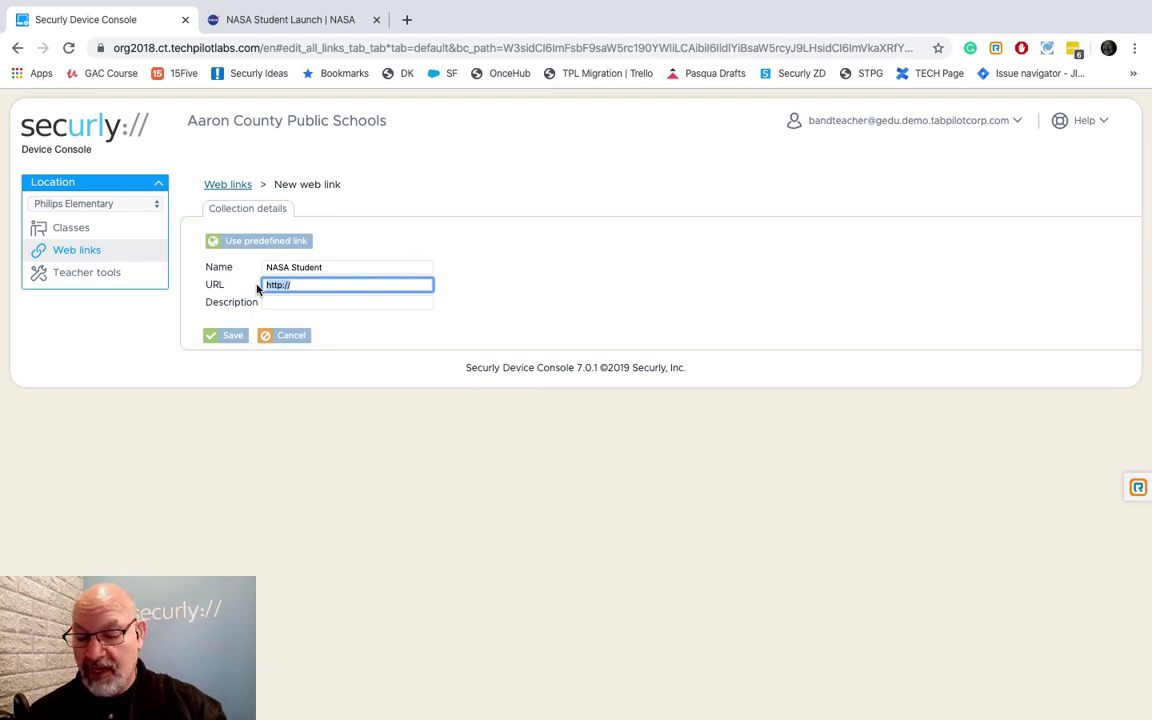
{"action": "key", "text": "ctrl+v"}
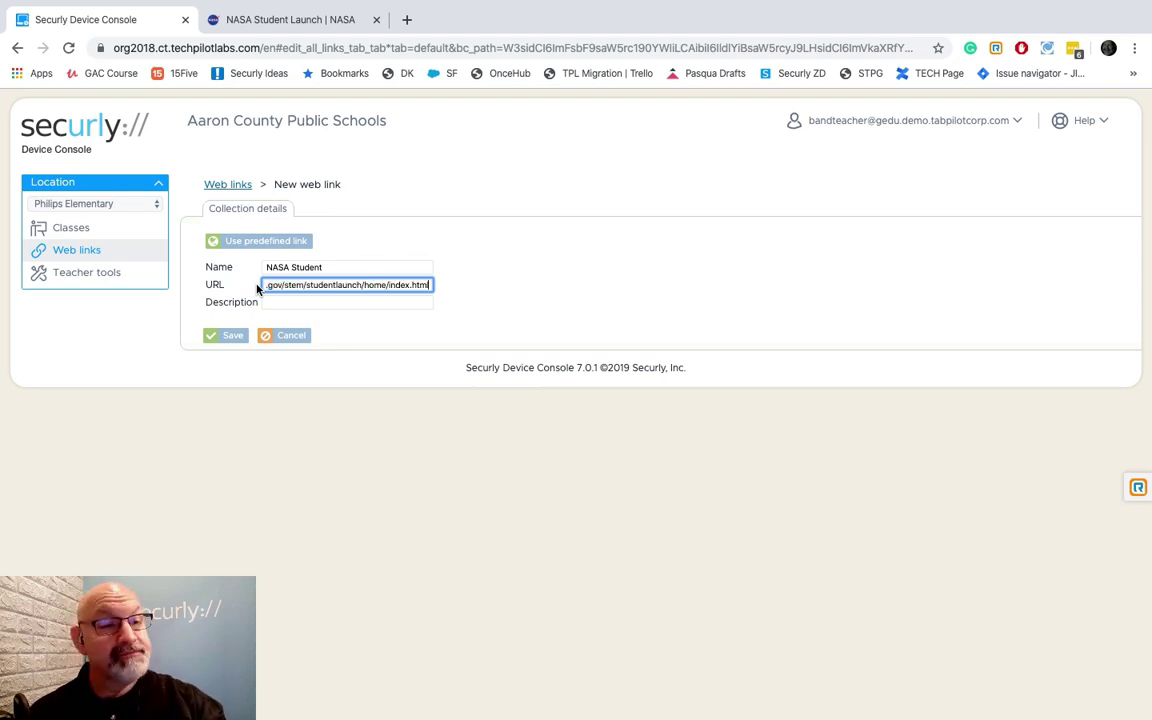
{"action": "left_click", "coordinate": [233, 334]}
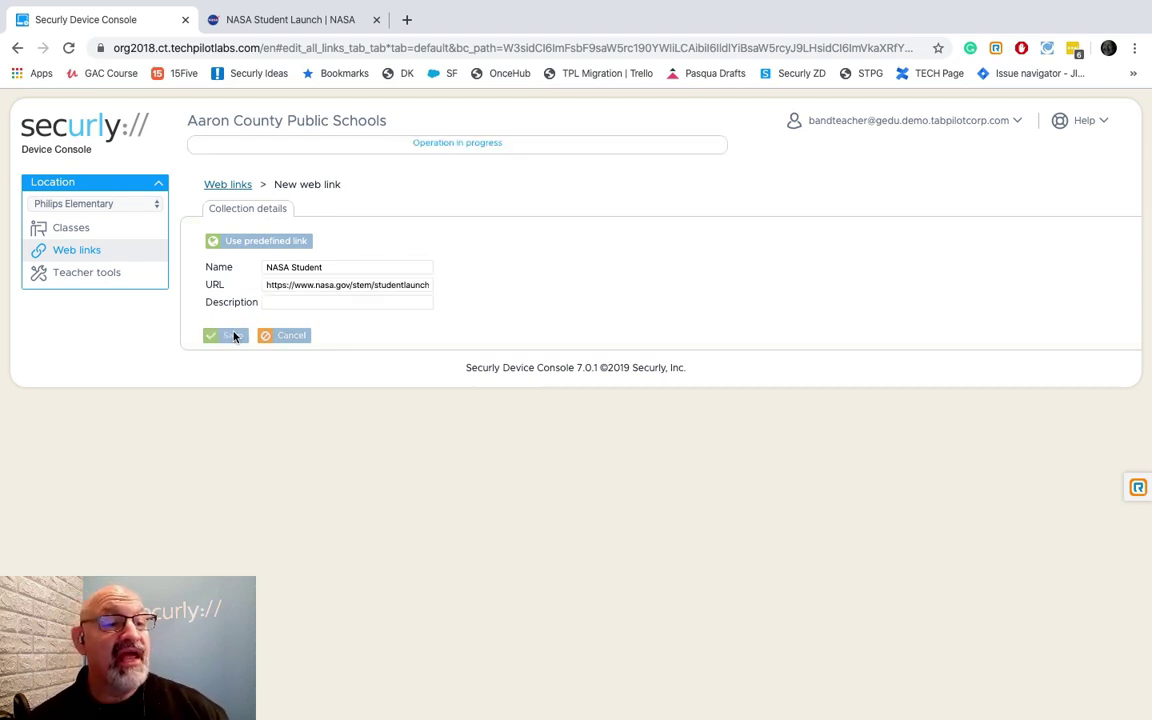
{"action": "scroll", "coordinate": [420, 296], "scroll_direction": "down", "scroll_amount": 3}
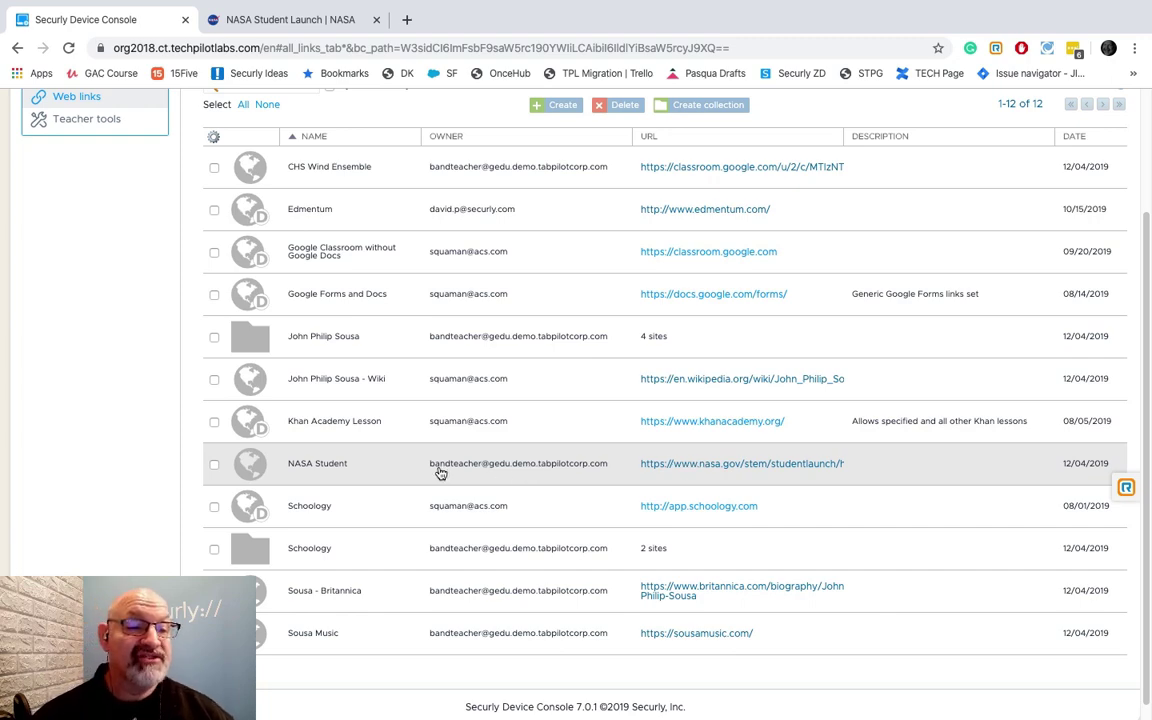
{"action": "scroll", "coordinate": [436, 470], "scroll_direction": "up", "scroll_amount": 3}
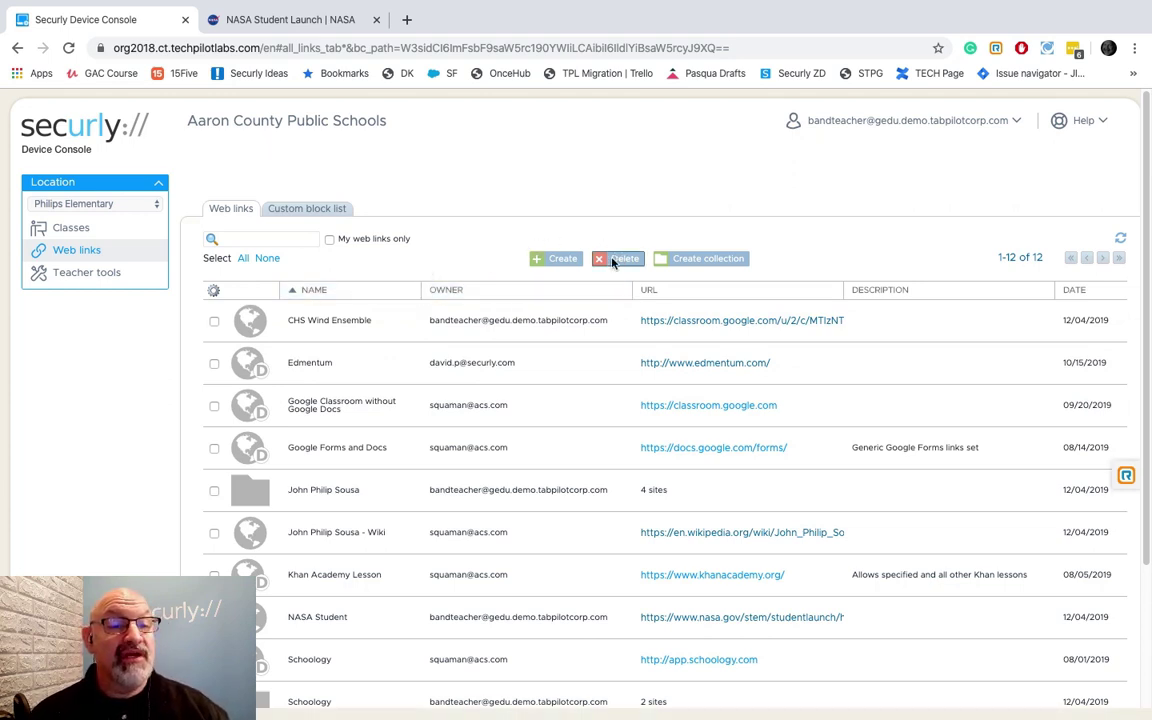
{"action": "left_click", "coordinate": [214, 366]}
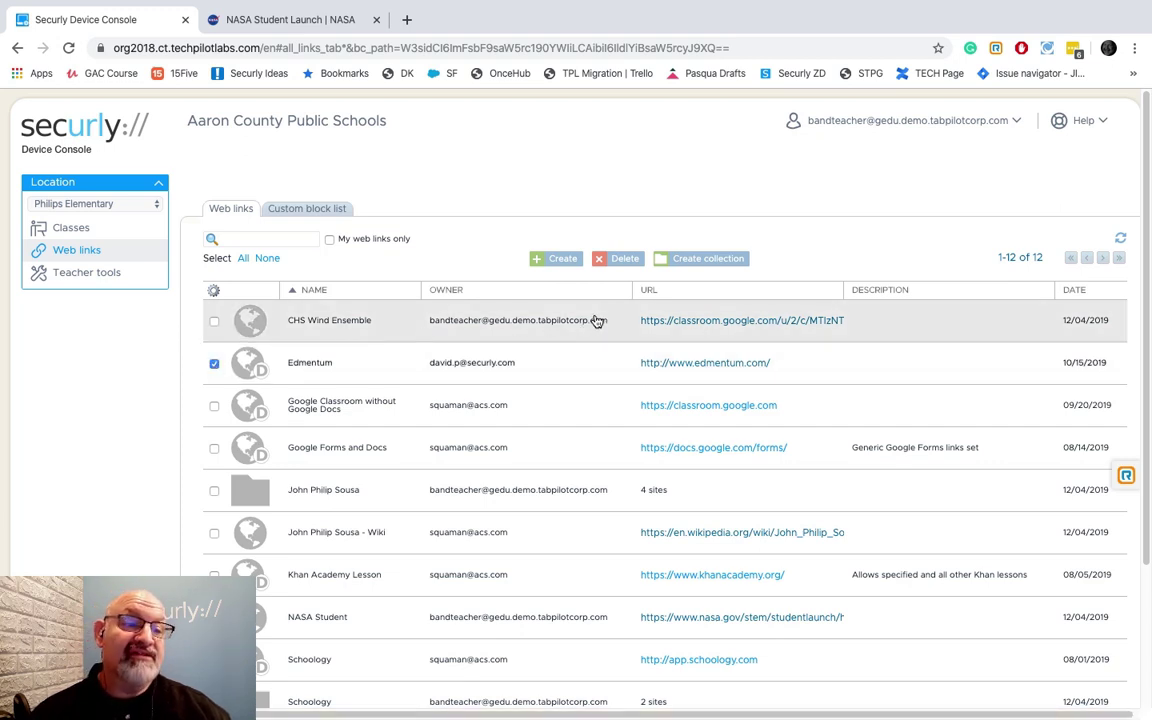
{"action": "left_click", "coordinate": [621, 259]}
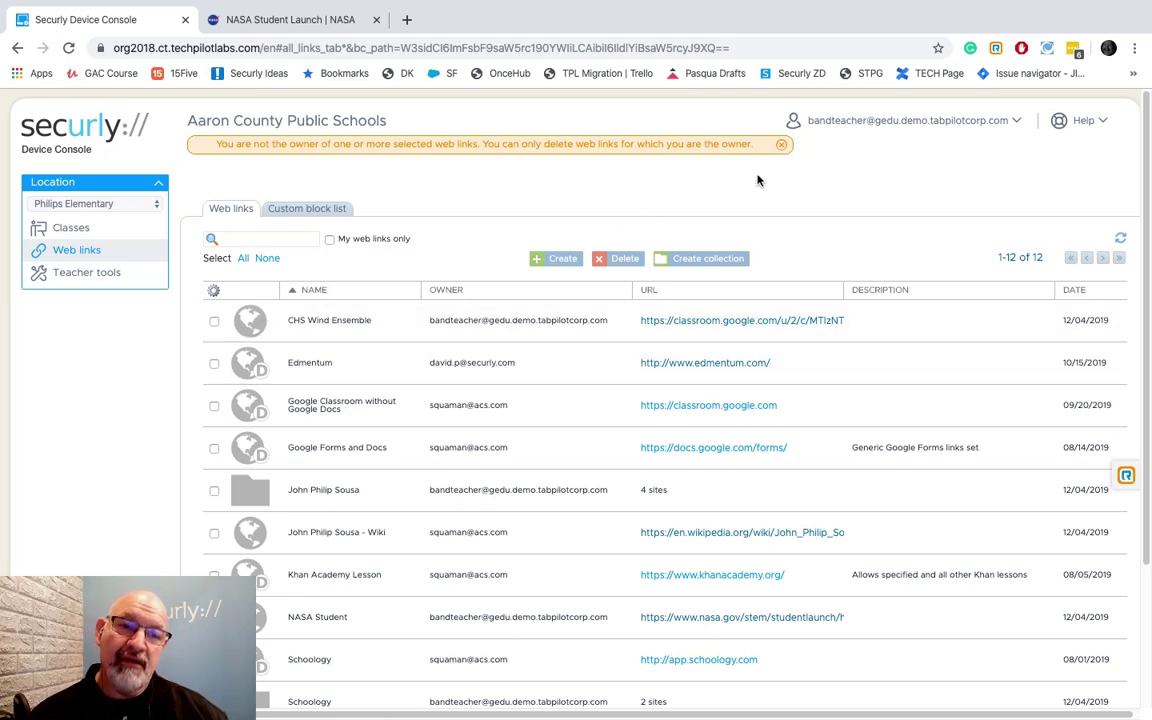
{"action": "left_click", "coordinate": [782, 146]}
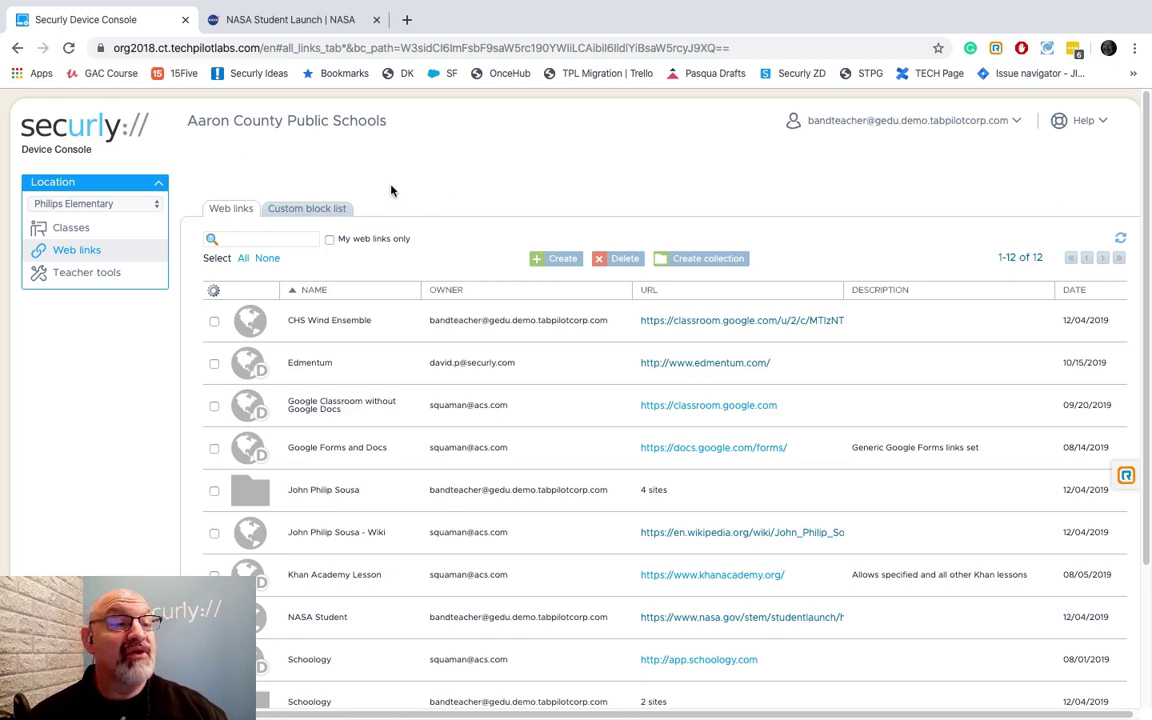
Open the Custom block list and cancel the Add URL form without blocking anything.
{"action": "left_click", "coordinate": [297, 211]}
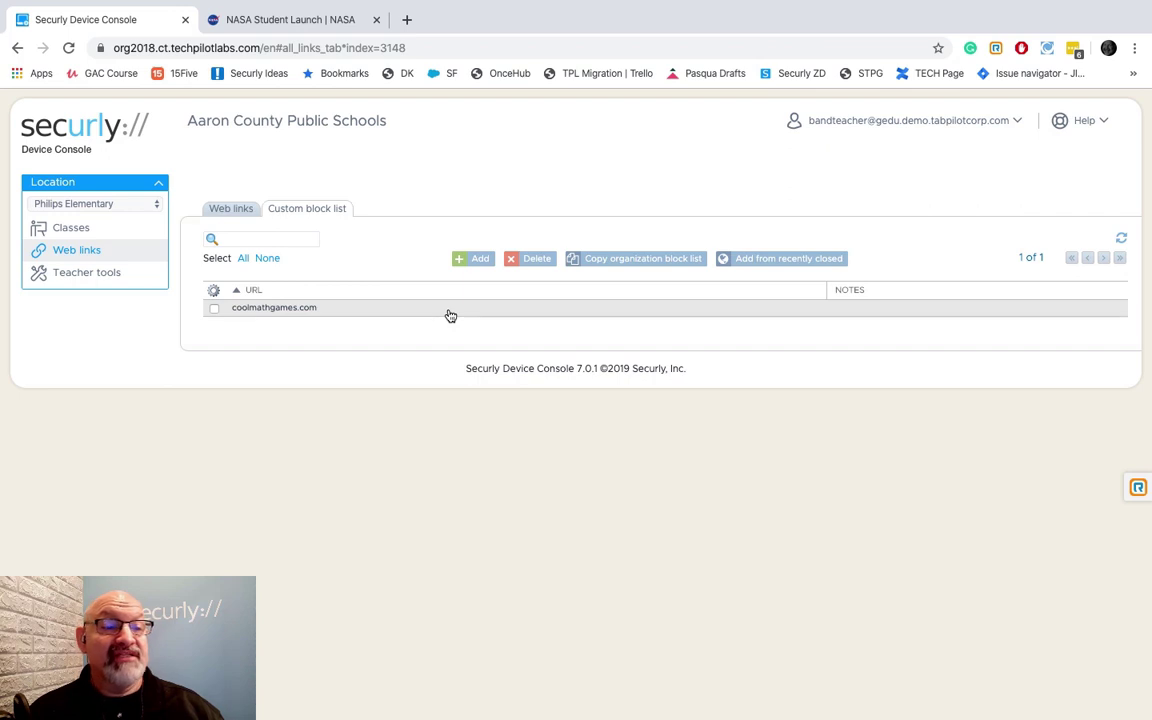
{"action": "left_click", "coordinate": [475, 262]}
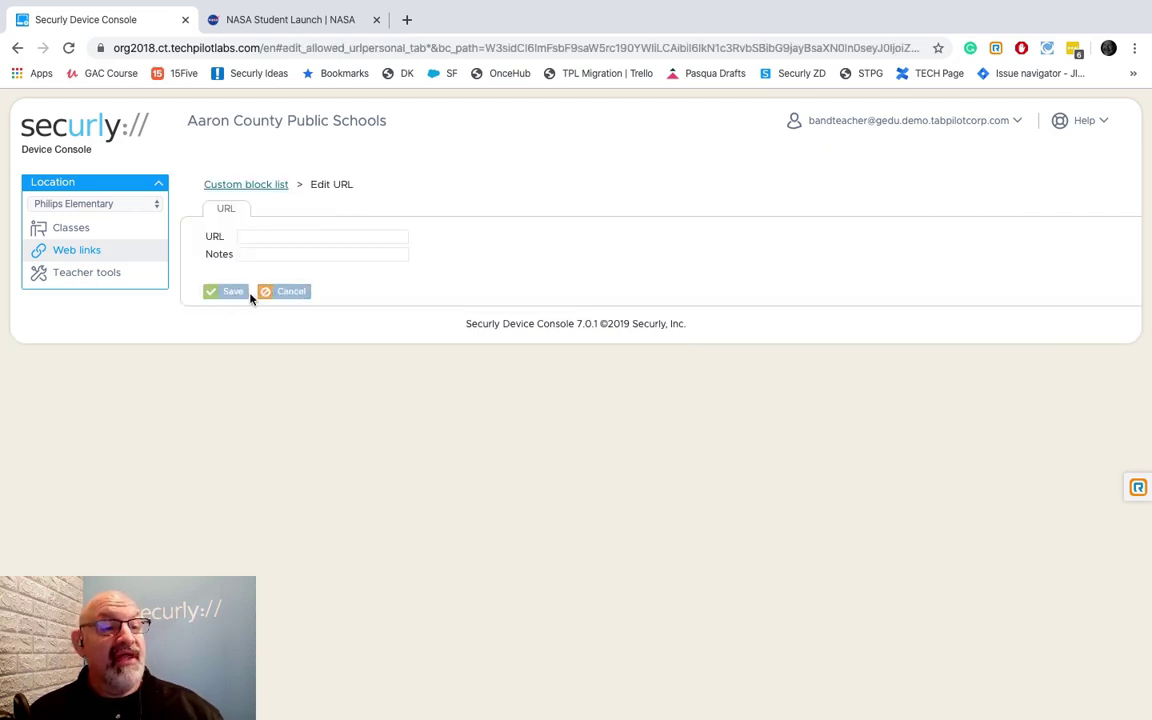
{"action": "left_click", "coordinate": [287, 292]}
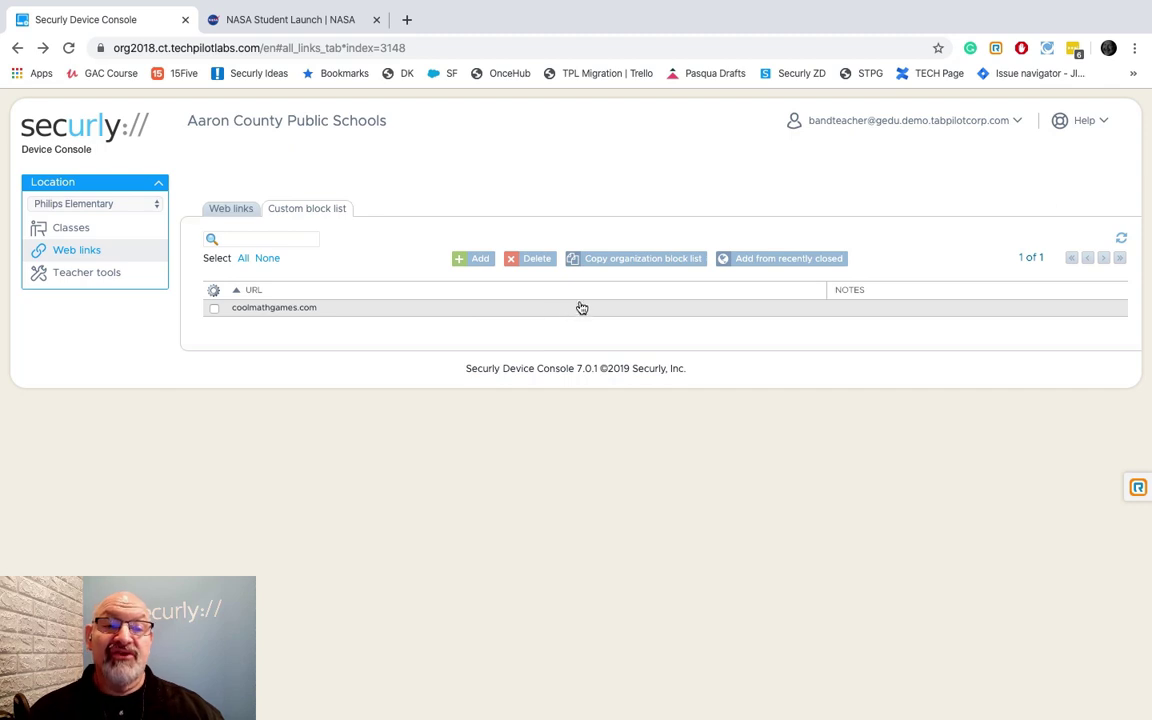
Copy the organization's block list into the custom block list.
{"action": "left_click", "coordinate": [647, 260]}
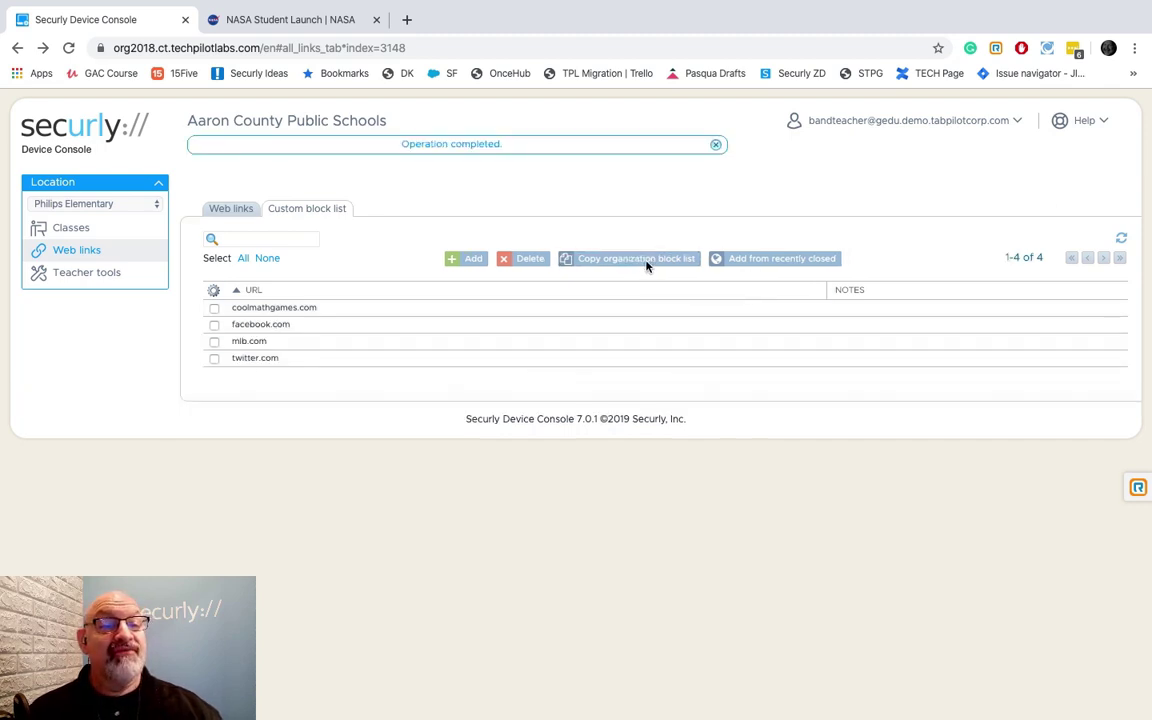
{"action": "left_click", "coordinate": [245, 340]}
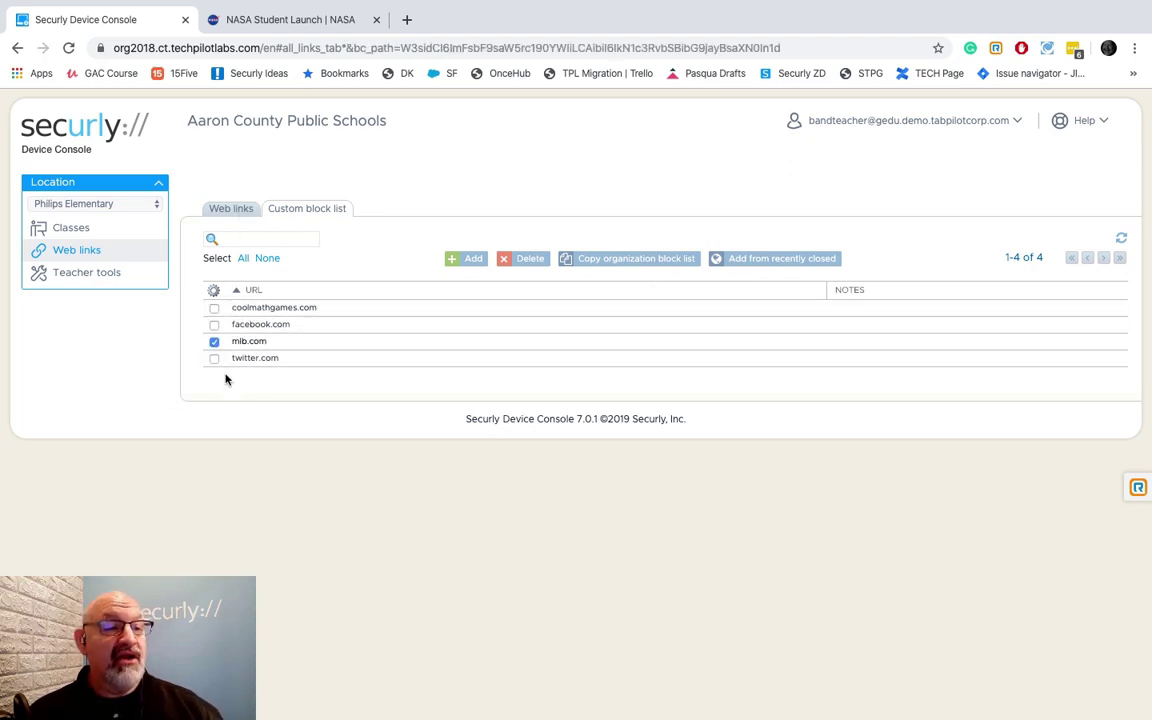
{"action": "left_click", "coordinate": [214, 341]}
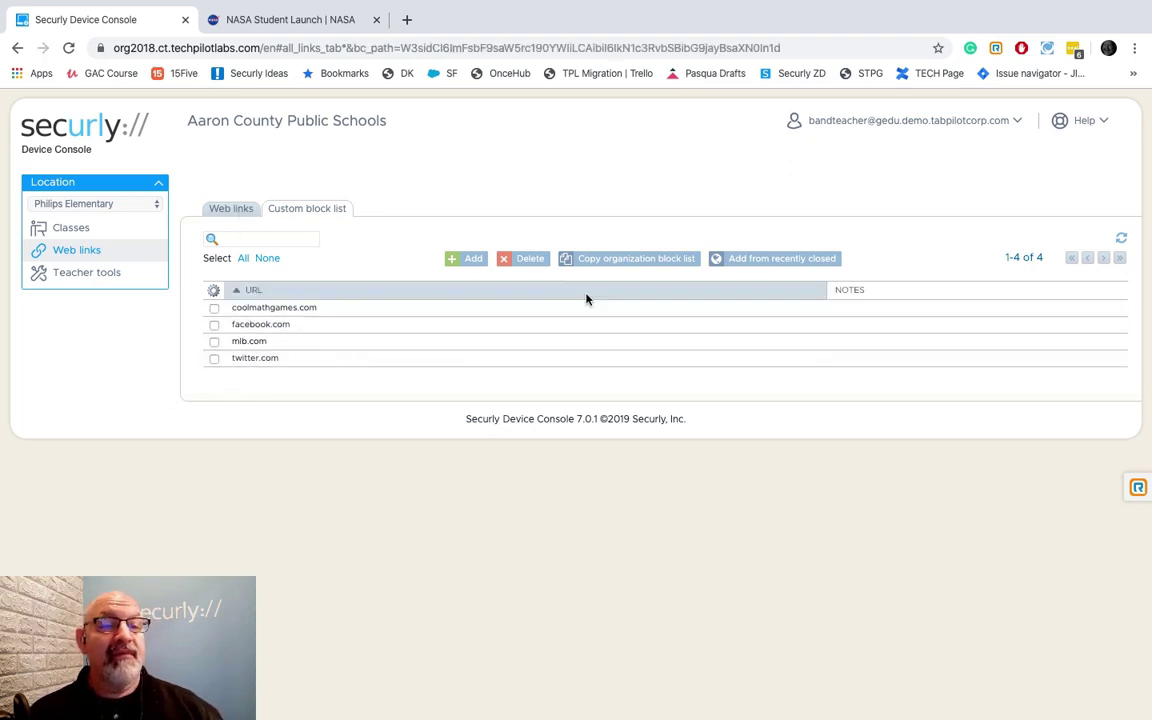
{"action": "left_click", "coordinate": [770, 261]}
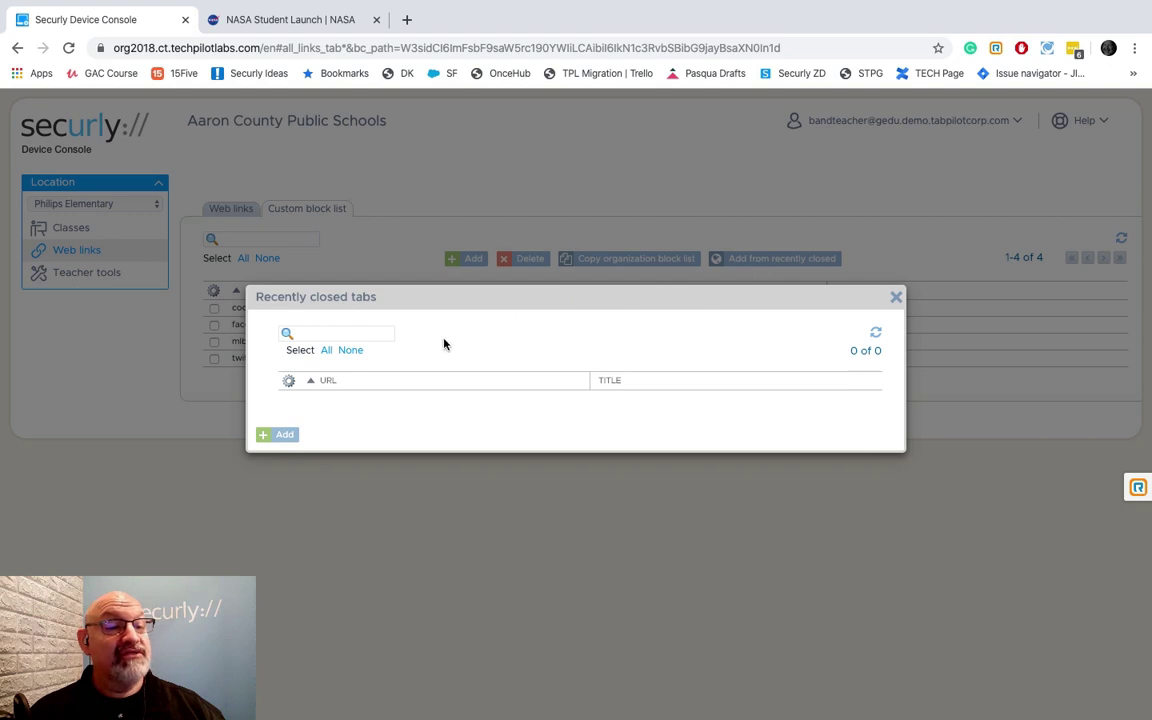
{"action": "left_click", "coordinate": [895, 297]}
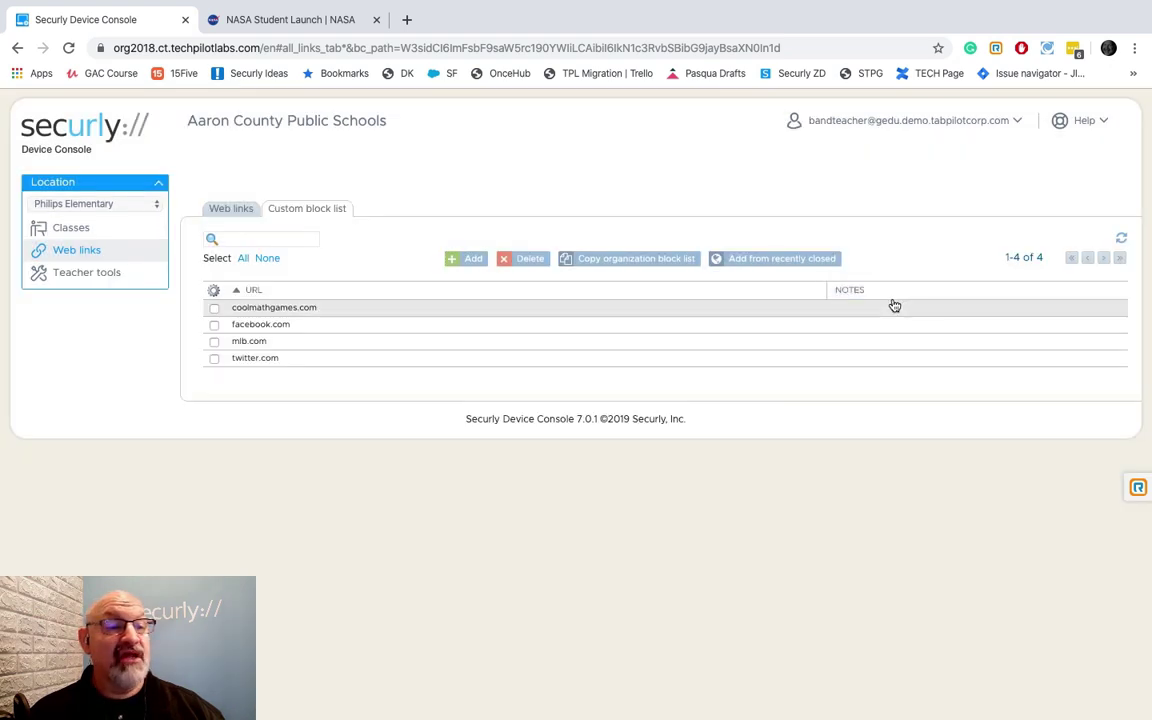
Delete twitter.com, mlb.com and facebook.com, leaving only coolmathgames.com blocked.
{"action": "left_click", "coordinate": [214, 358]}
{"action": "left_click", "coordinate": [214, 341]}
{"action": "left_click", "coordinate": [214, 325]}
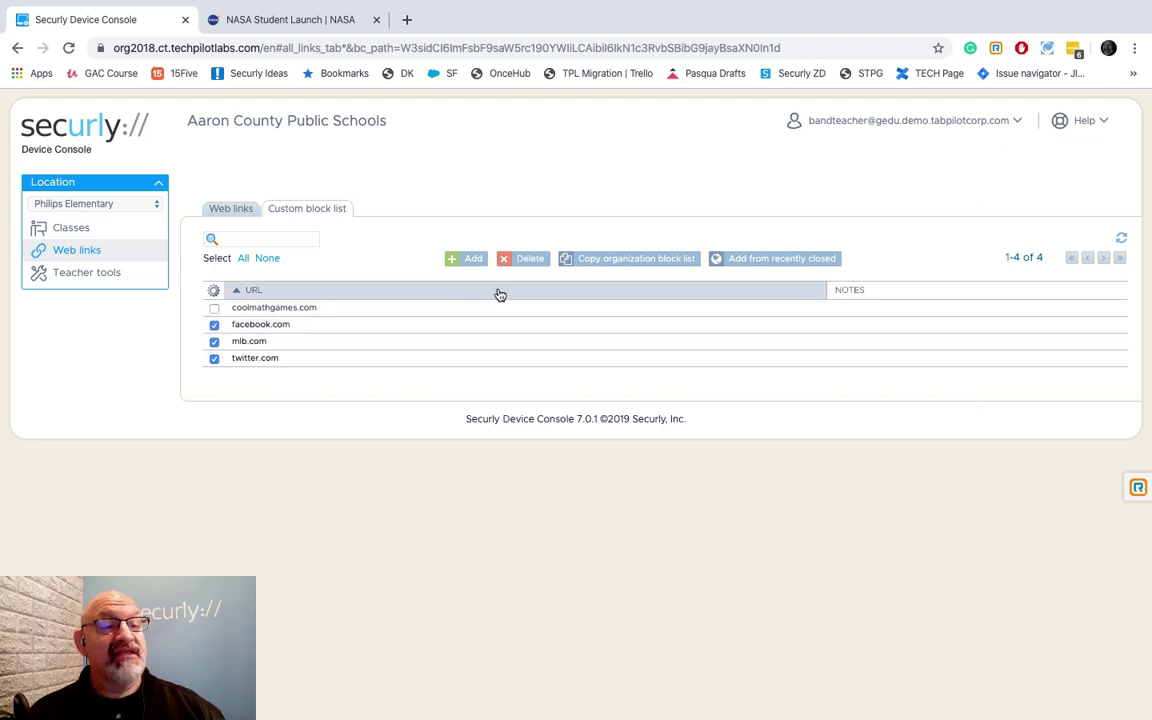
{"action": "left_click", "coordinate": [520, 259]}
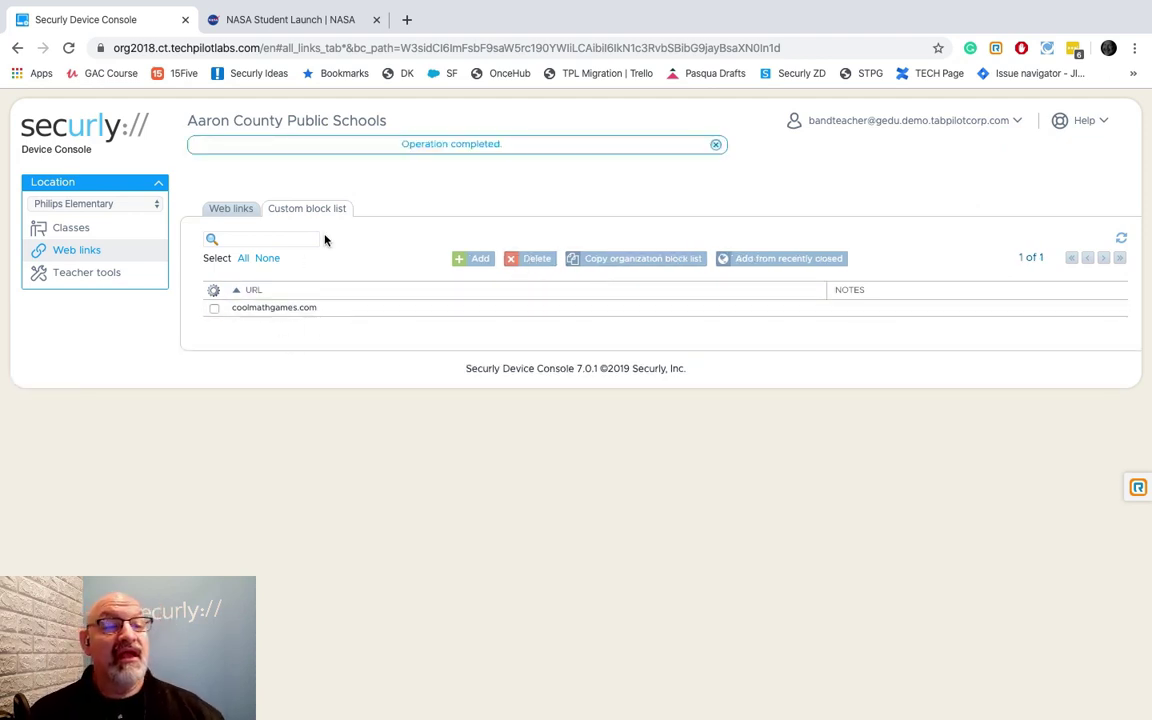
Switch back to the Web links tab and scroll through its 12 entries.
{"action": "left_click", "coordinate": [218, 209]}
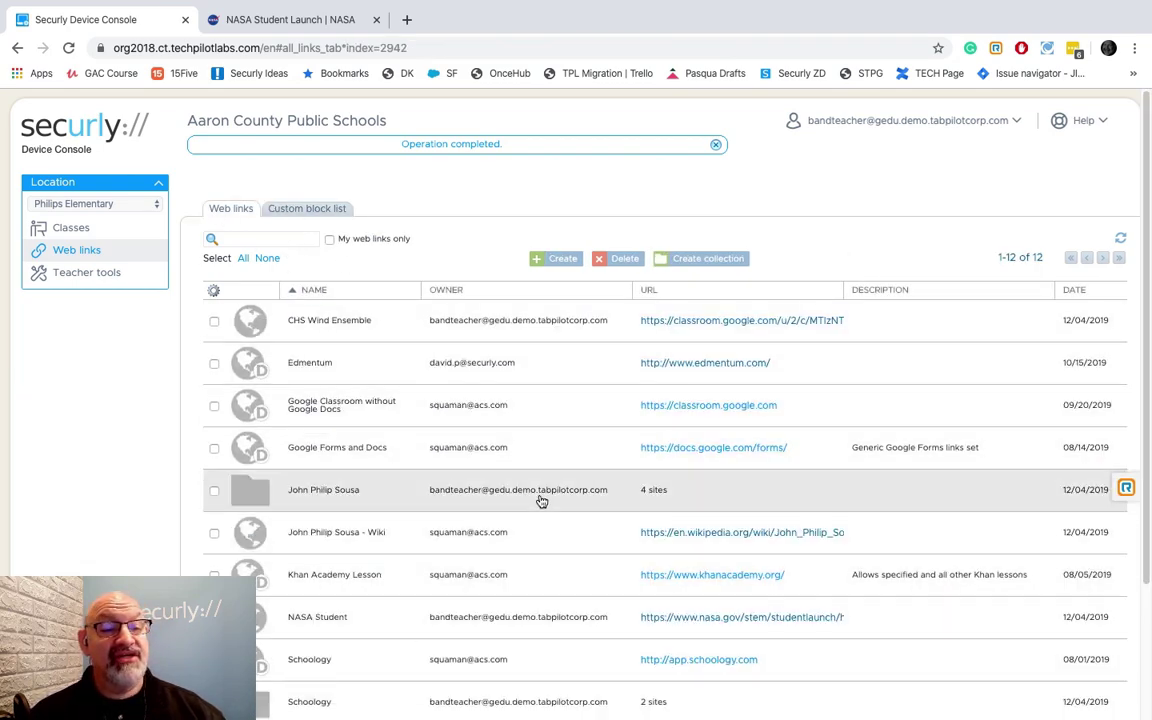
{"action": "scroll", "coordinate": [540, 495], "scroll_direction": "down", "scroll_amount": 3}
{"action": "scroll", "coordinate": [497, 443], "scroll_direction": "up", "scroll_amount": 3}
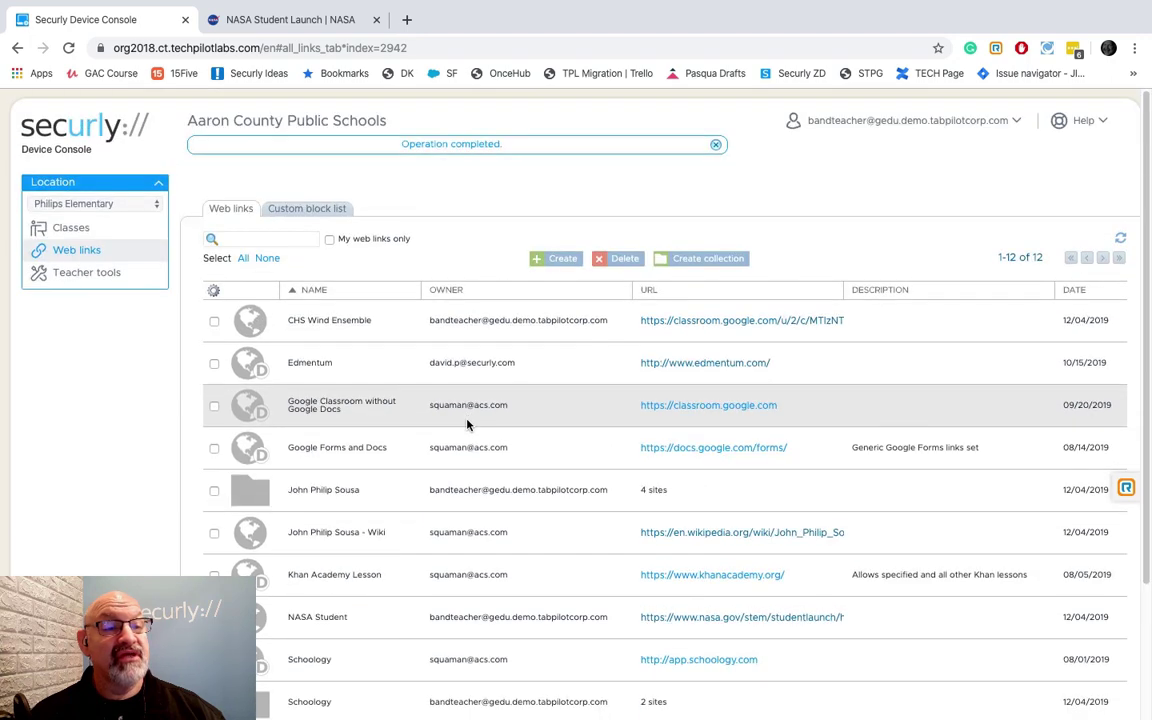